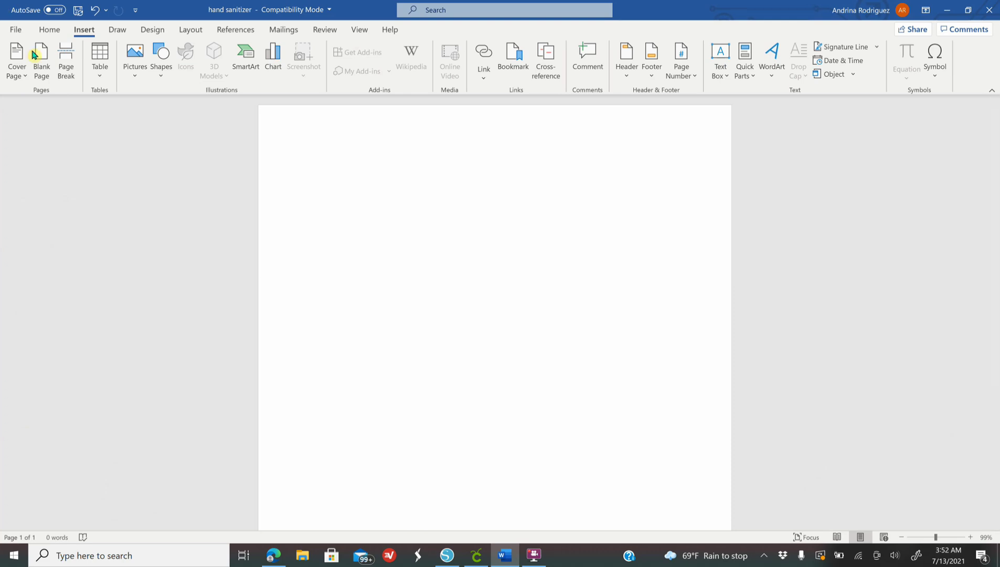
Save the document as 'hand sanitizer' in Word 97-2003 (.doc) format, replacing the existing file.
click(17, 30)
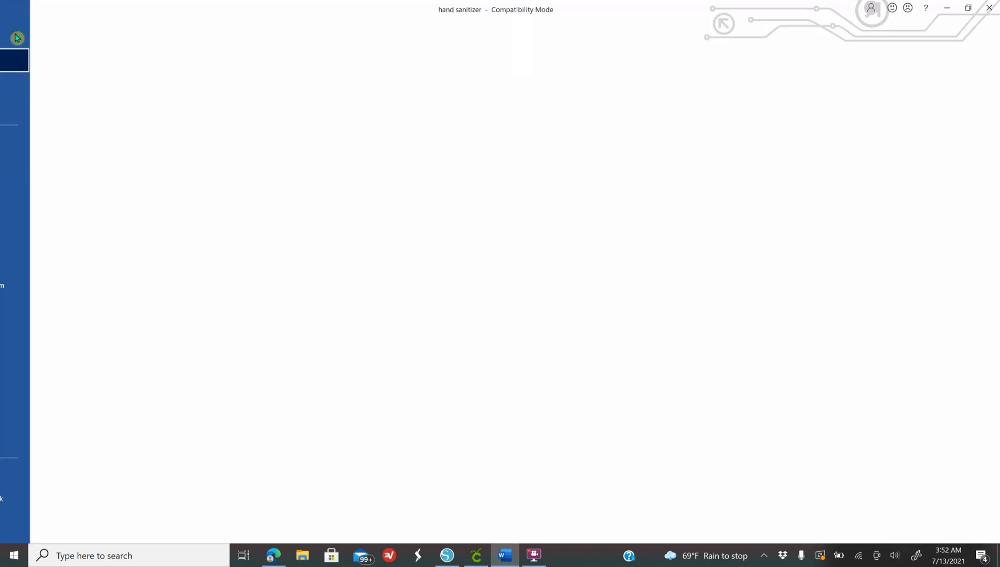
click(62, 195)
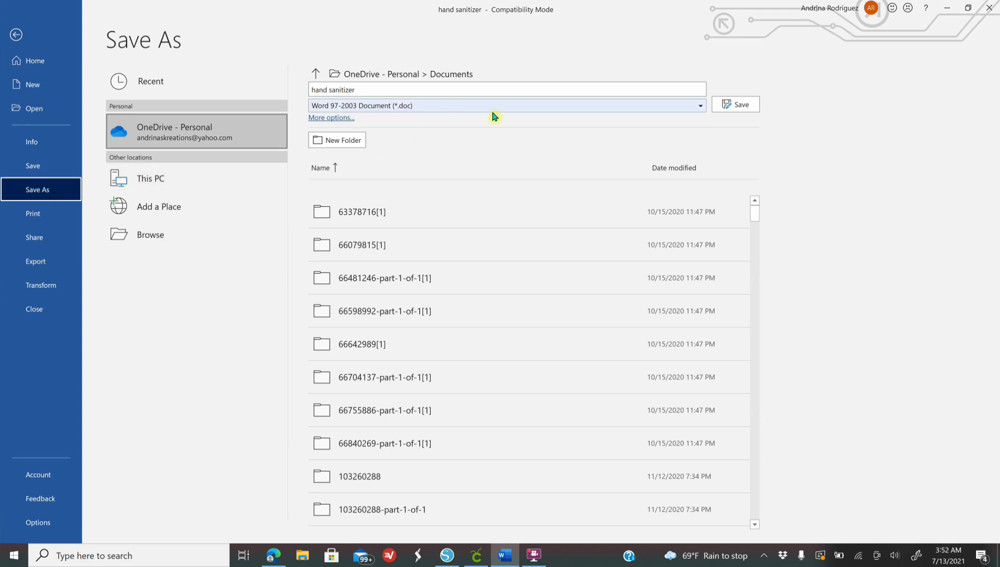
click(421, 108)
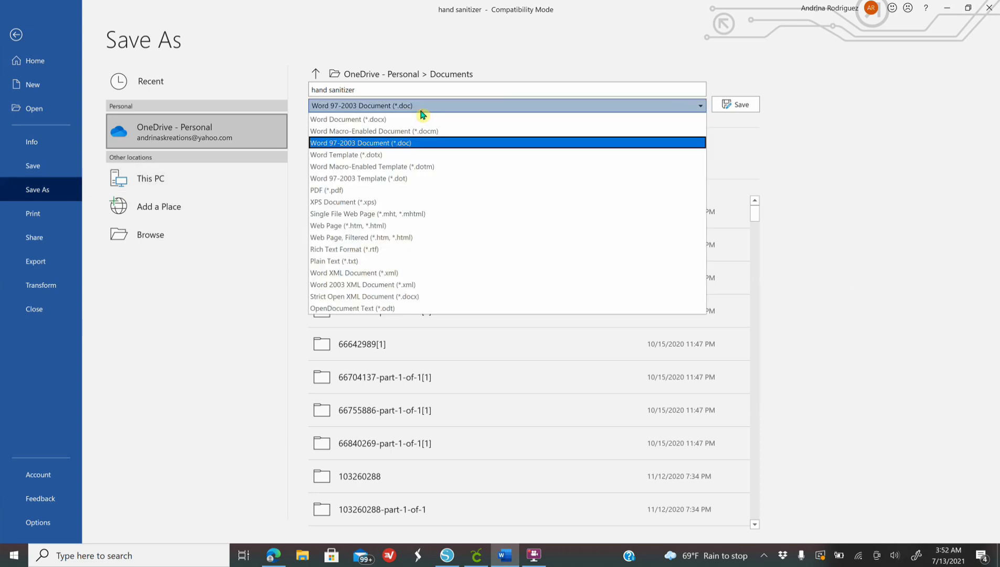
click(392, 146)
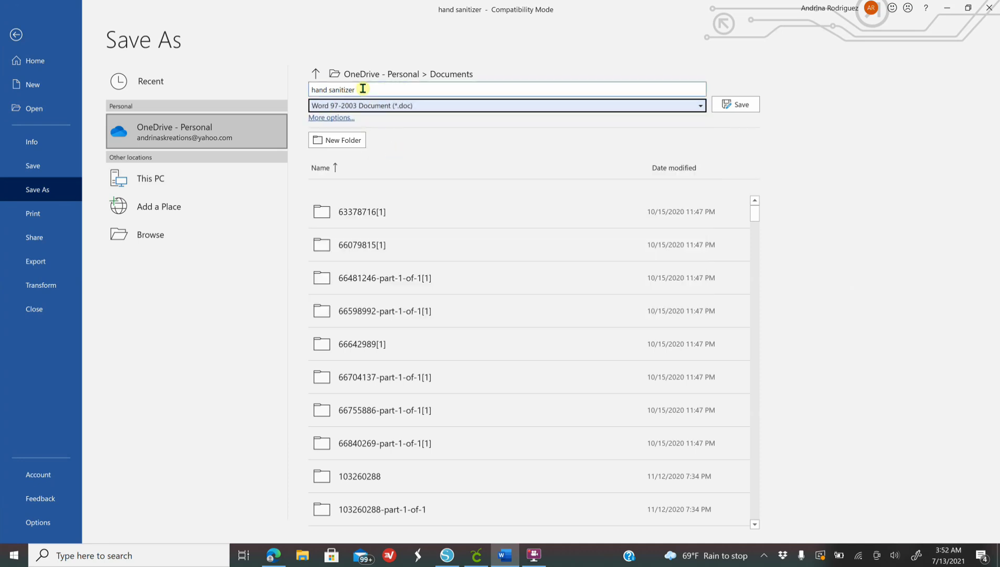
click(741, 106)
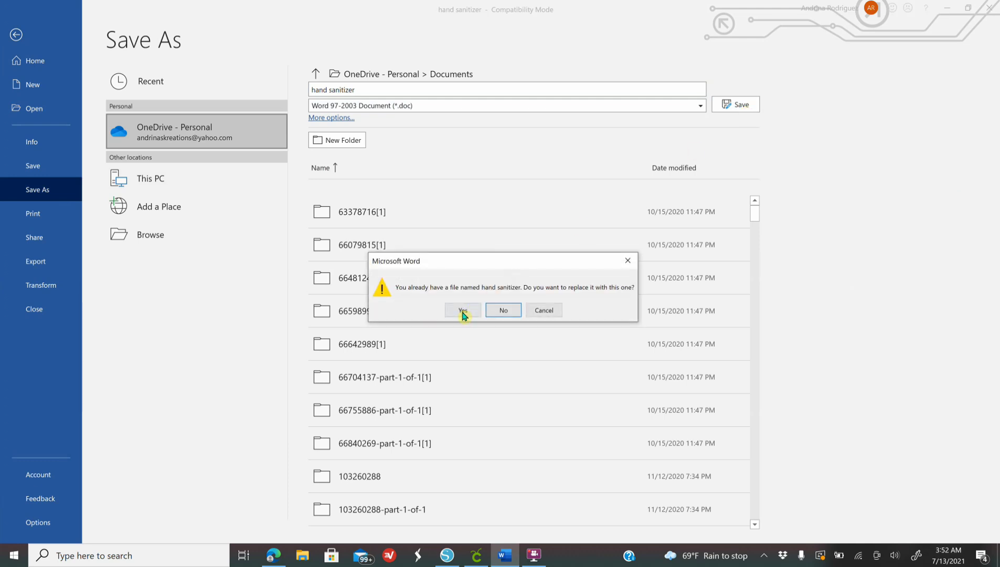
click(463, 310)
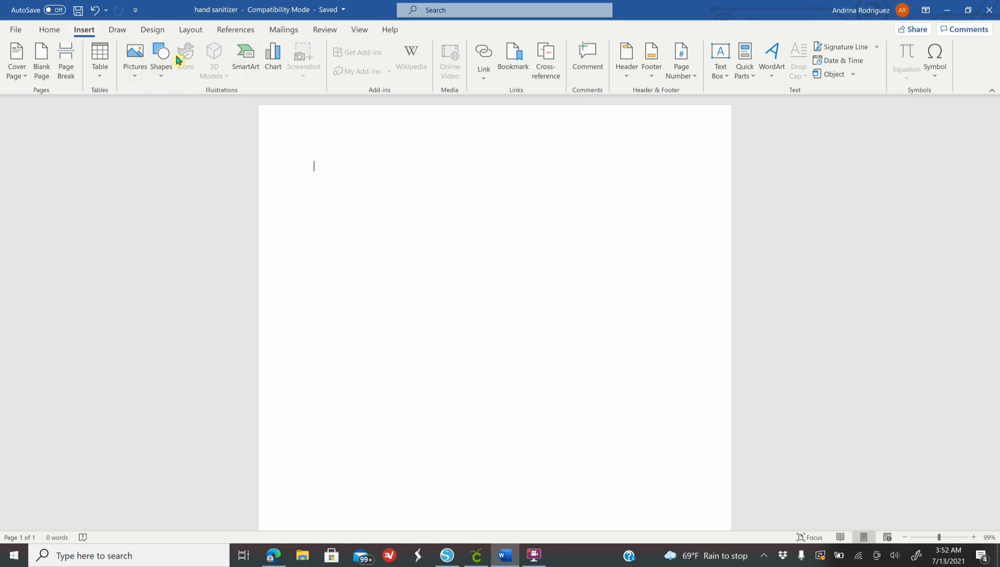
Draw a rounded rectangle near the page's top left, set in front of text.
click(162, 62)
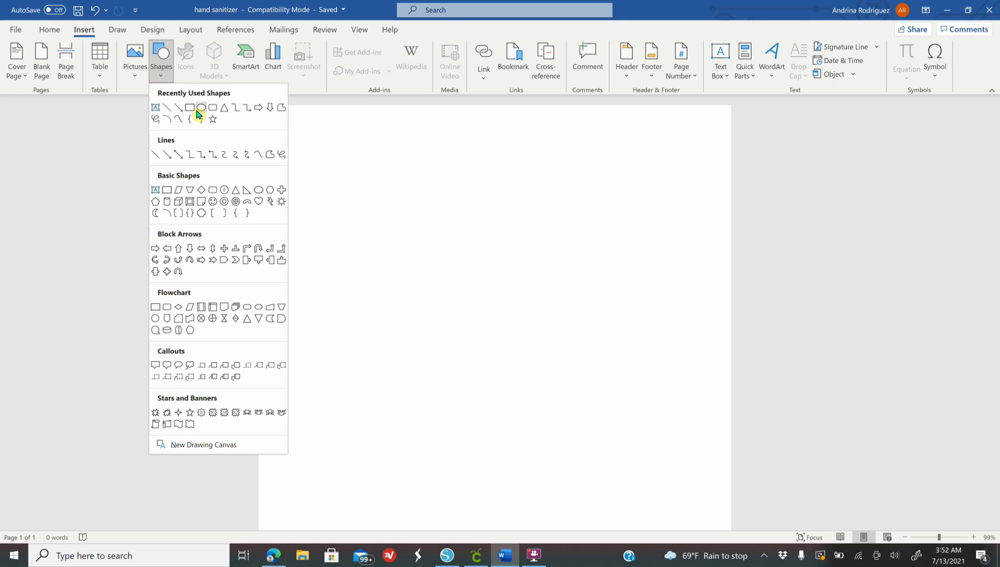
click(202, 110)
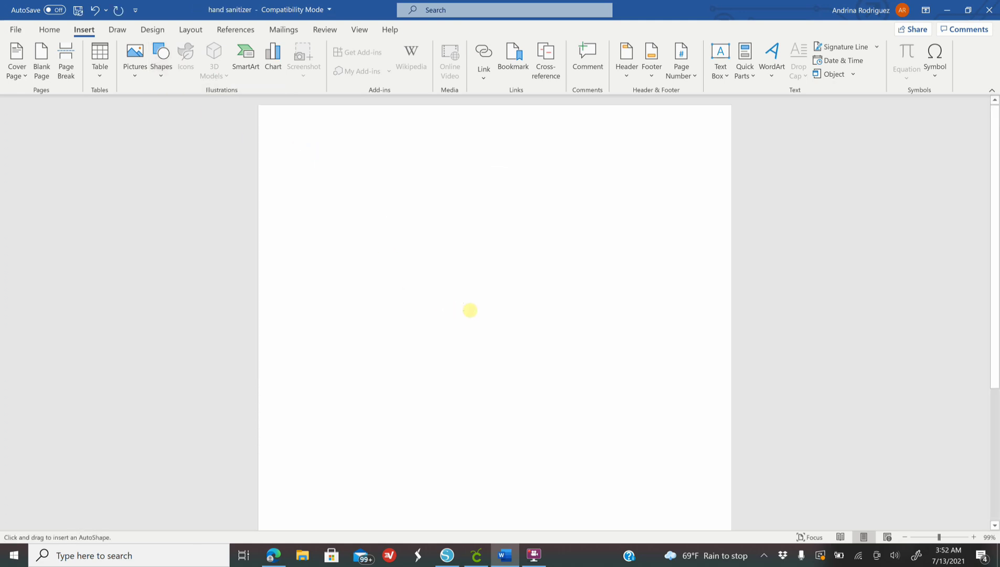
drag(310, 152, 451, 310)
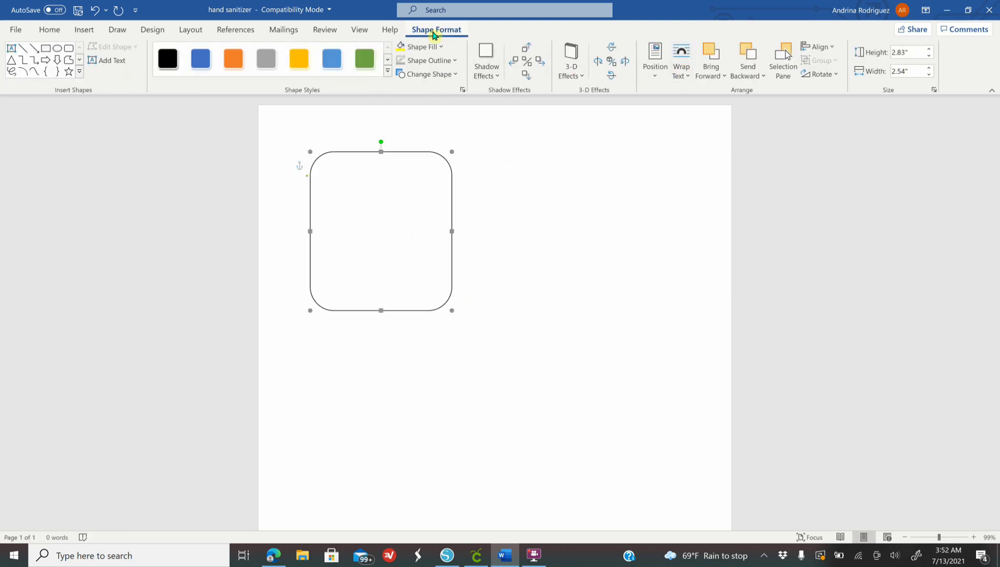
click(684, 73)
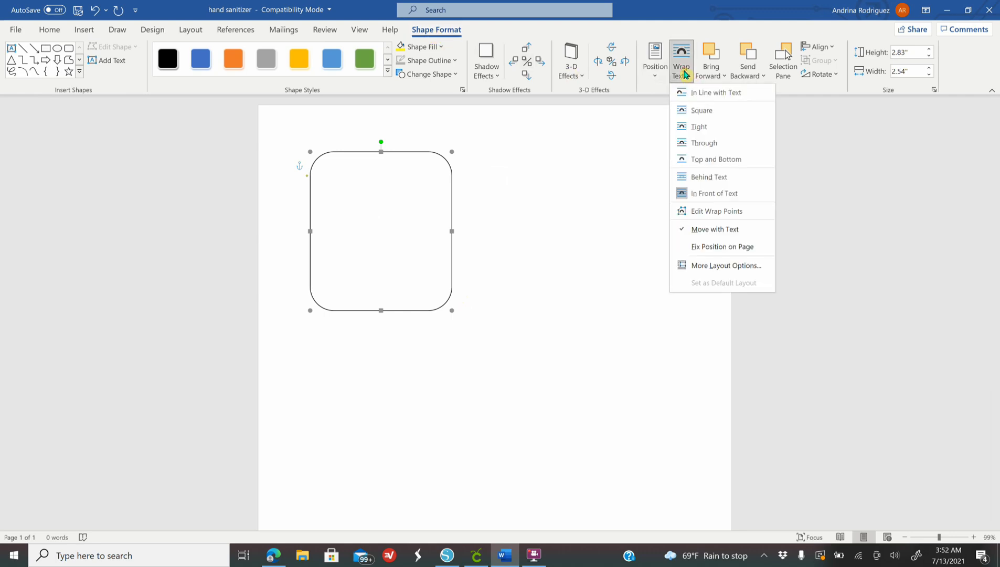
click(693, 193)
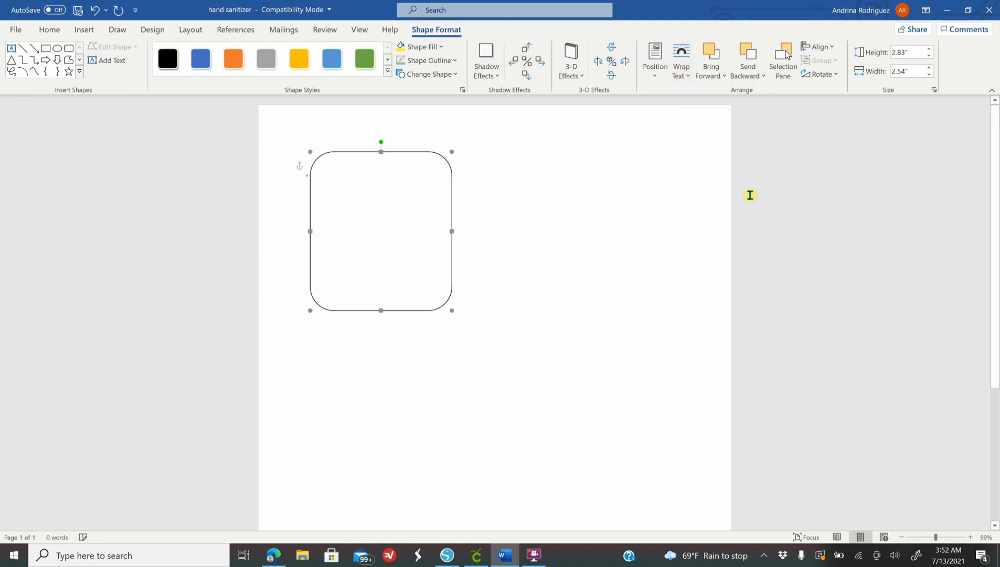
Size the rectangle to 2.75" high by 1.75" wide, then bring up the TikTok birthday wallpaper results.
click(916, 52)
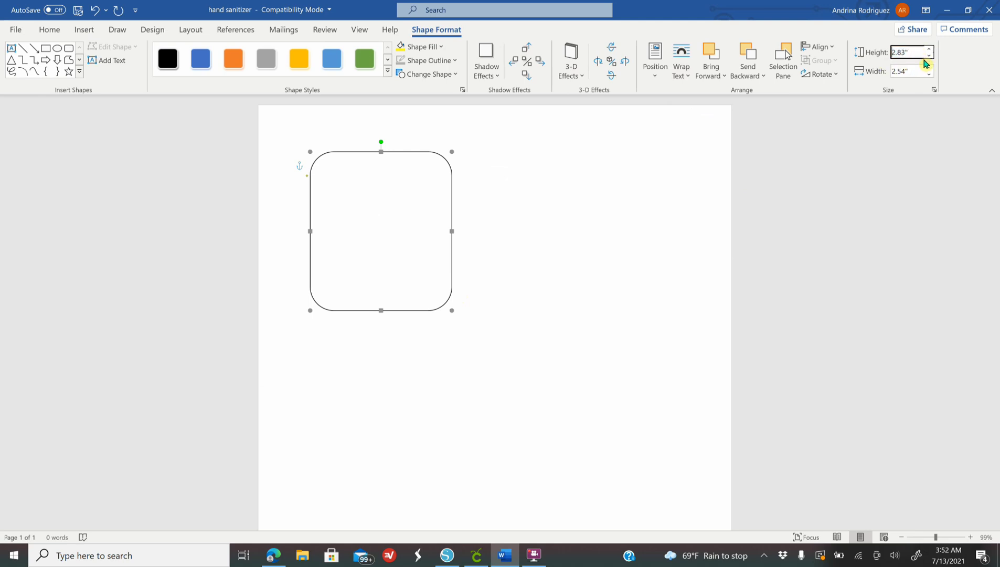
double_click(907, 52)
key(Return)
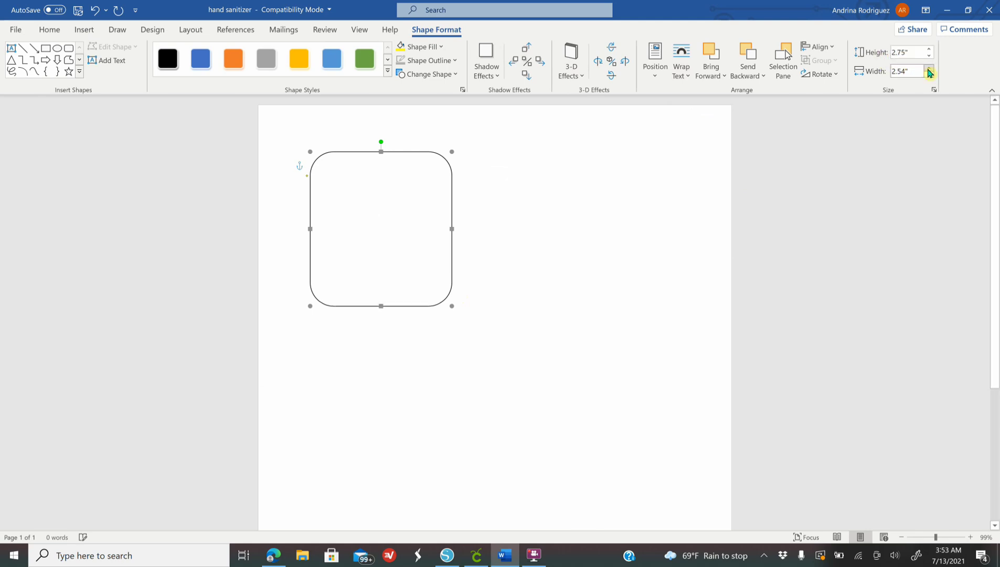
click(917, 71)
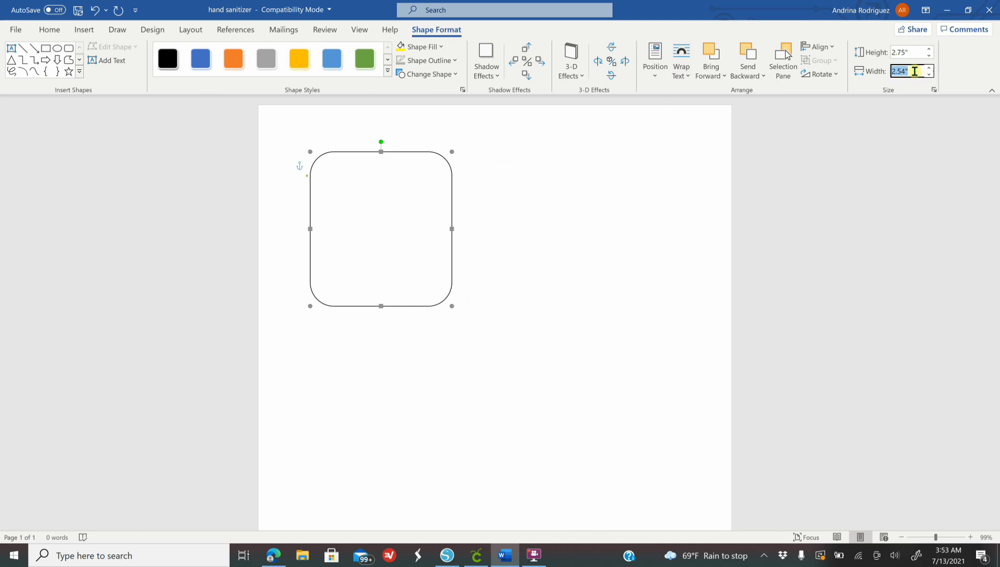
text(1.75)
key(Return)
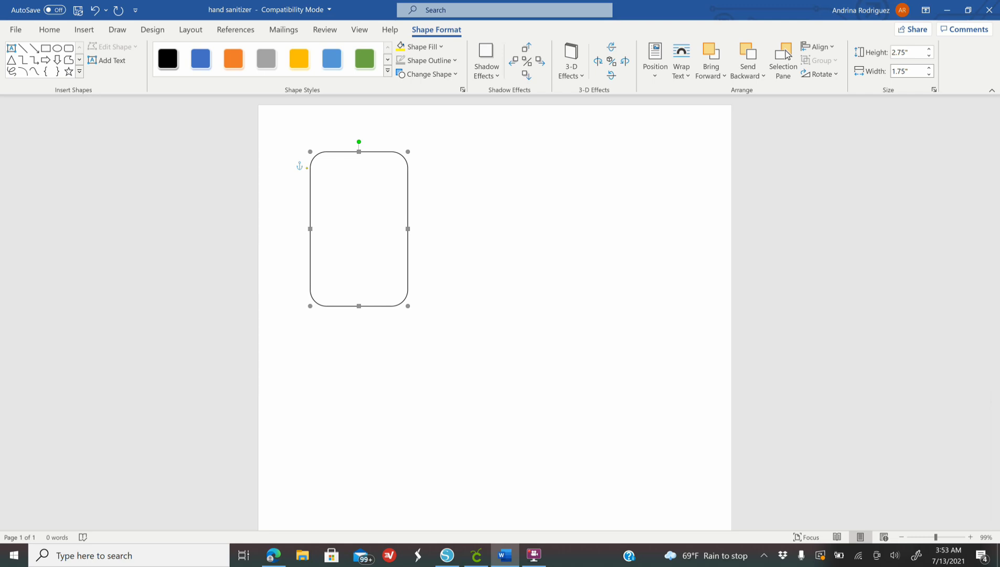
click(269, 559)
click(499, 11)
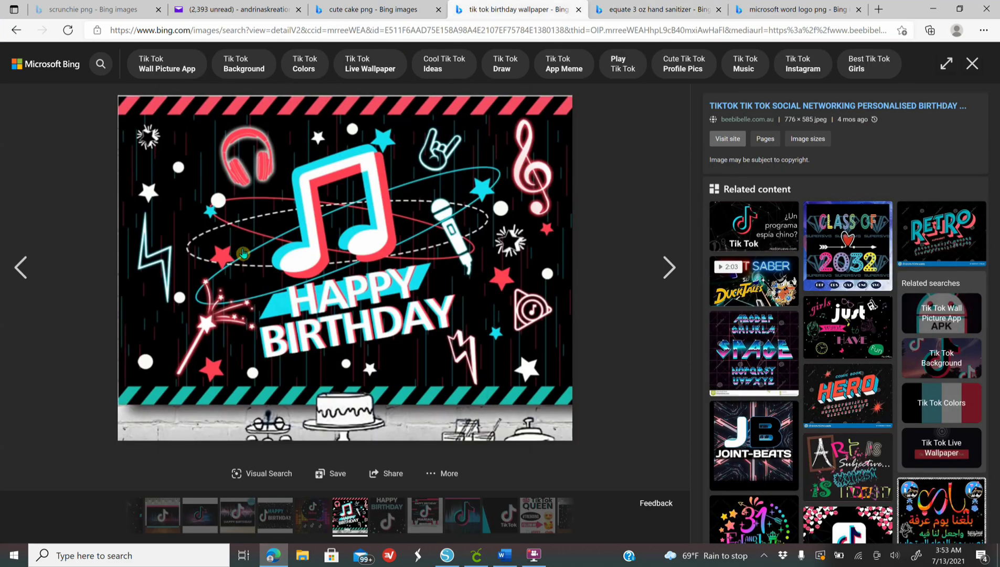
View the TikTok music-note Happy Birthday image full size in Bing Images, then return to Word.
click(15, 30)
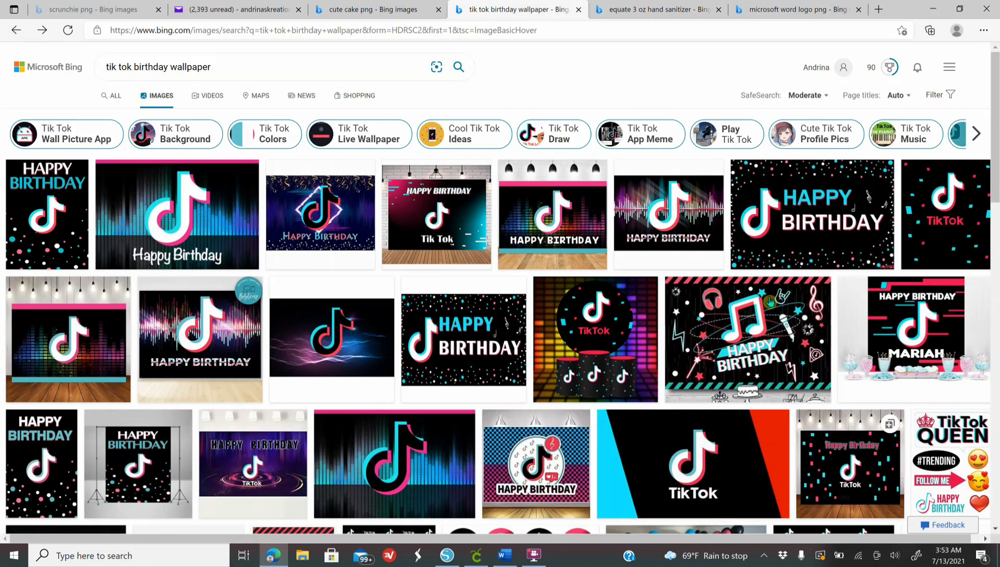
click(764, 337)
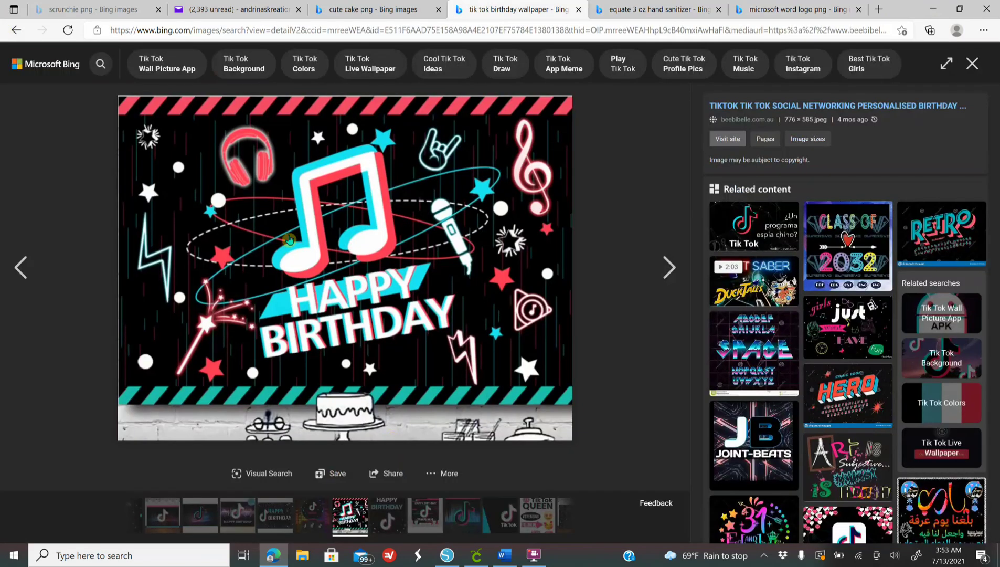
right_click(294, 238)
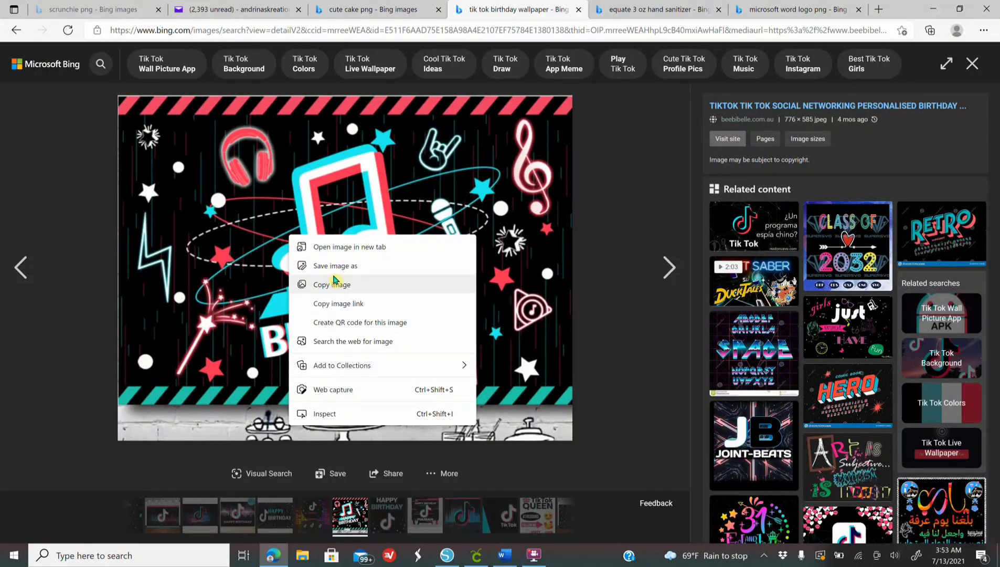
click(504, 555)
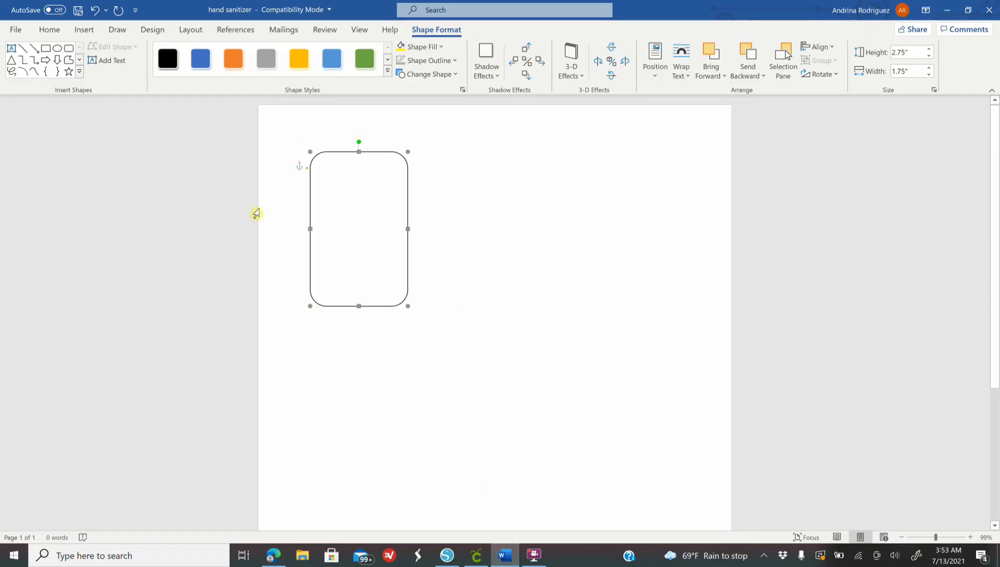
Fill the rounded rectangle with the picture TikTok_Banner7.jpg.
click(432, 48)
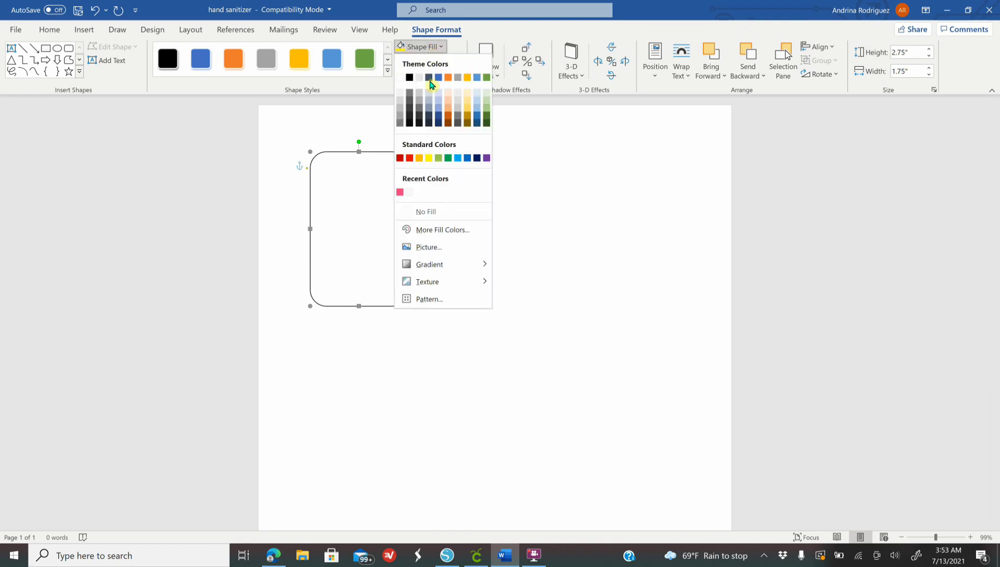
click(441, 255)
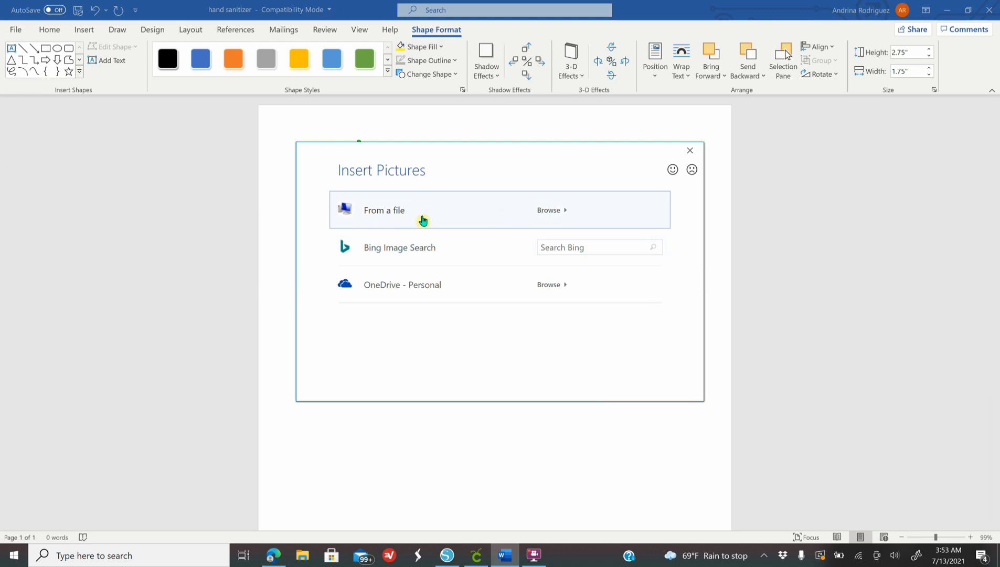
click(544, 215)
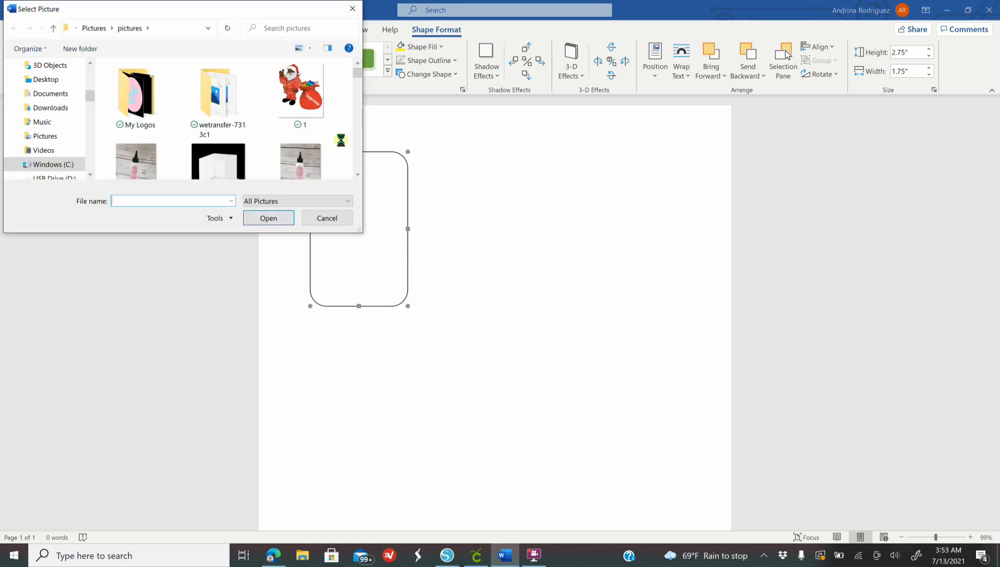
text(tik)
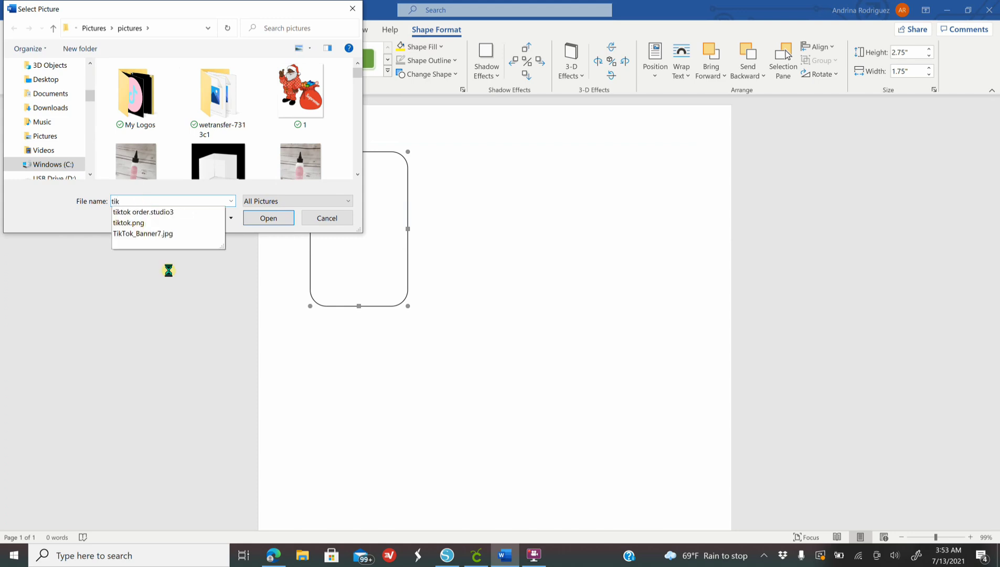
click(160, 234)
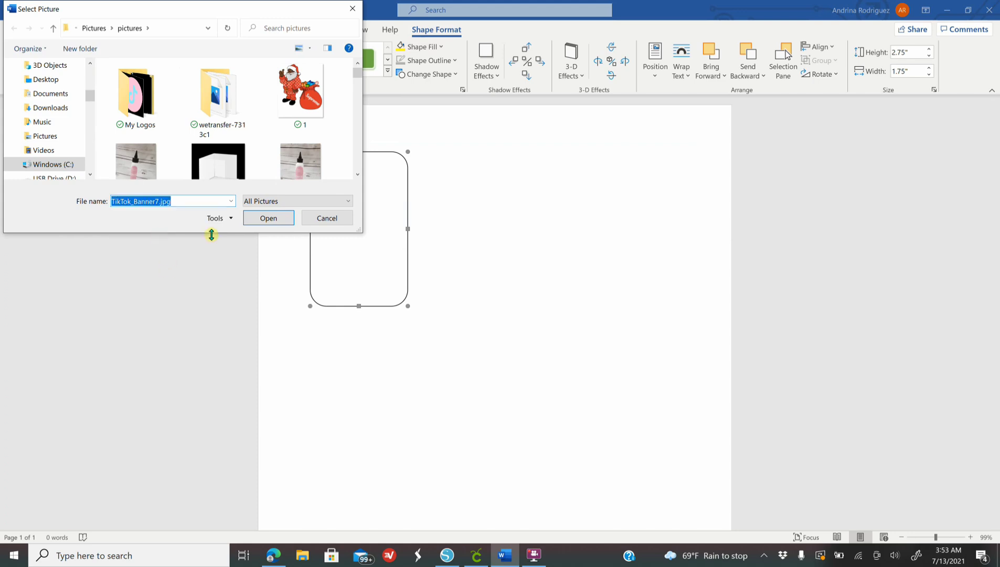
click(264, 222)
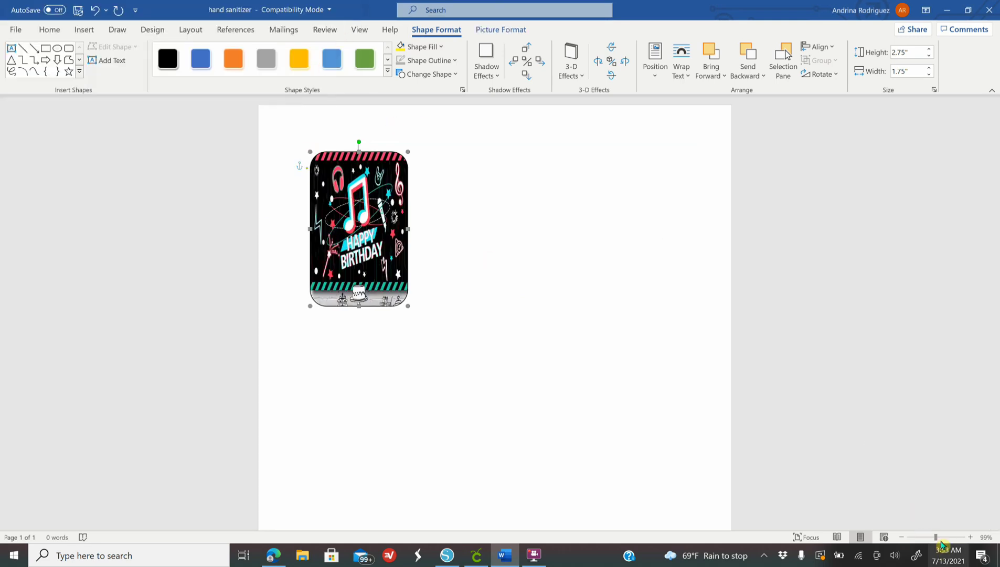
Zoom in on the label and change its outline colour from dark to white.
drag(940, 538, 951, 541)
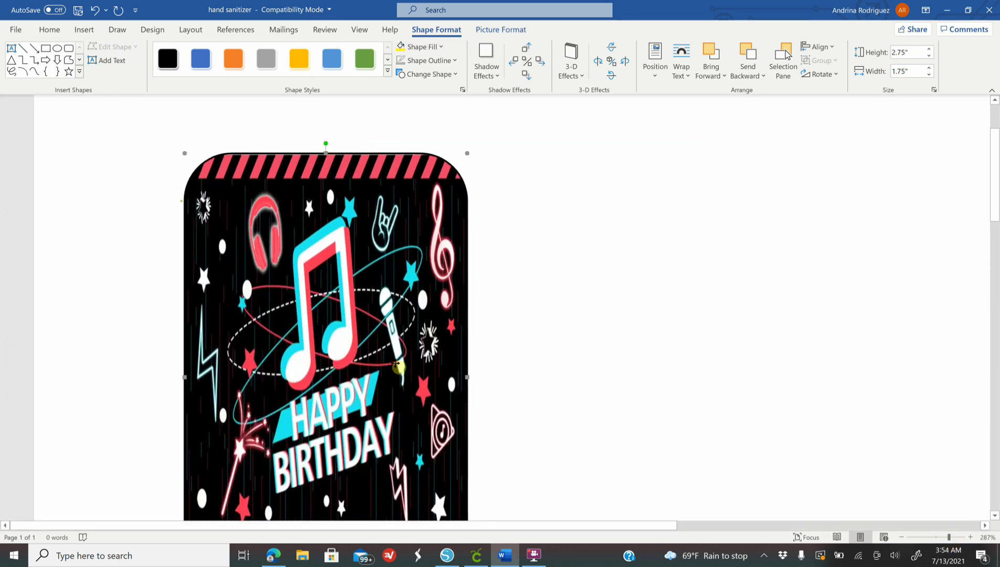
drag(413, 154, 300, 261)
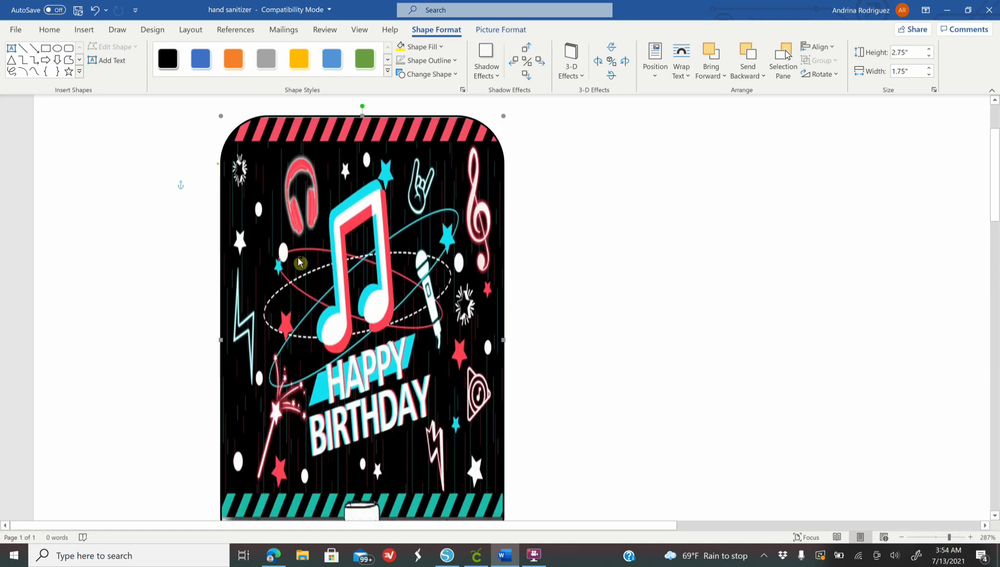
click(445, 61)
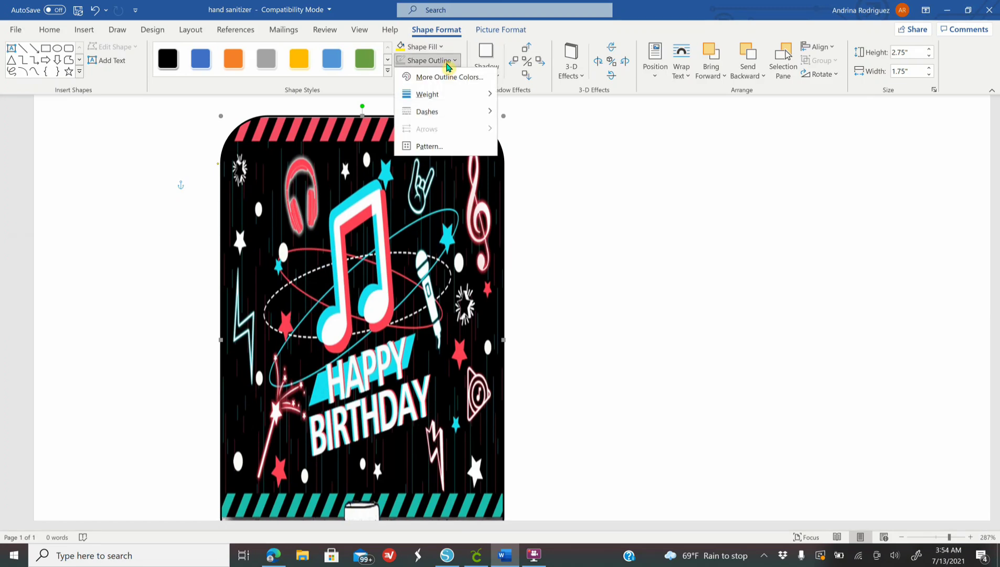
click(440, 78)
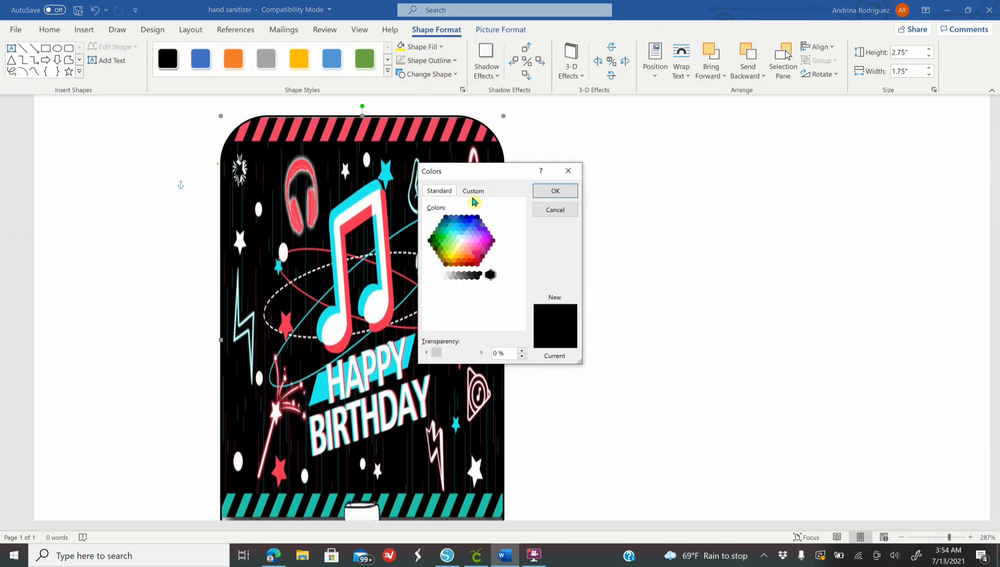
click(441, 273)
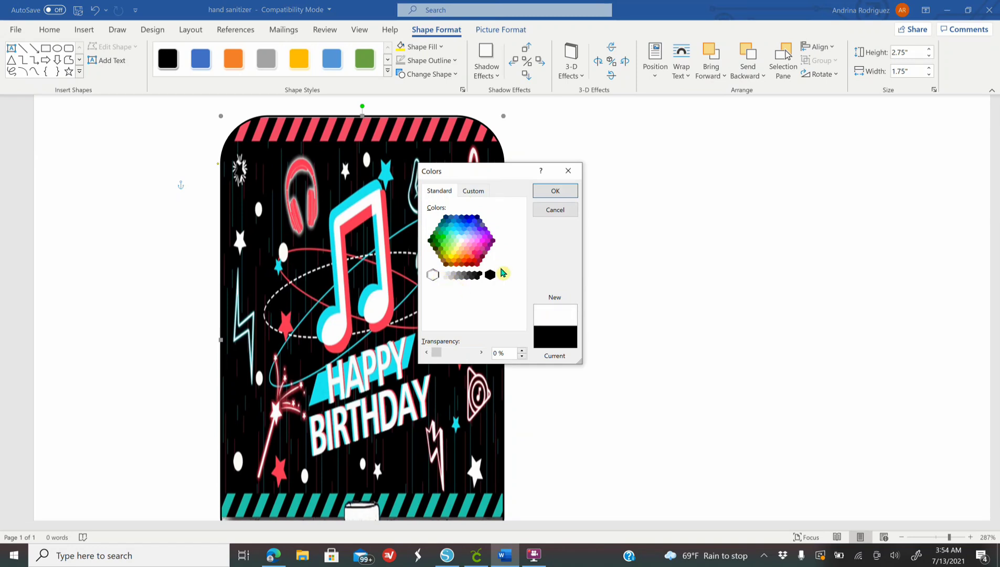
click(556, 193)
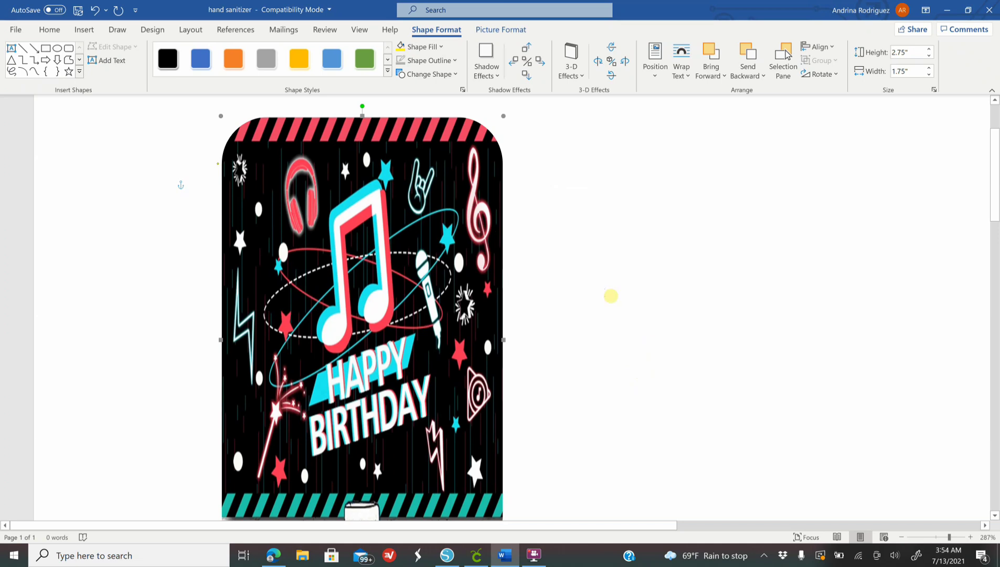
click(651, 304)
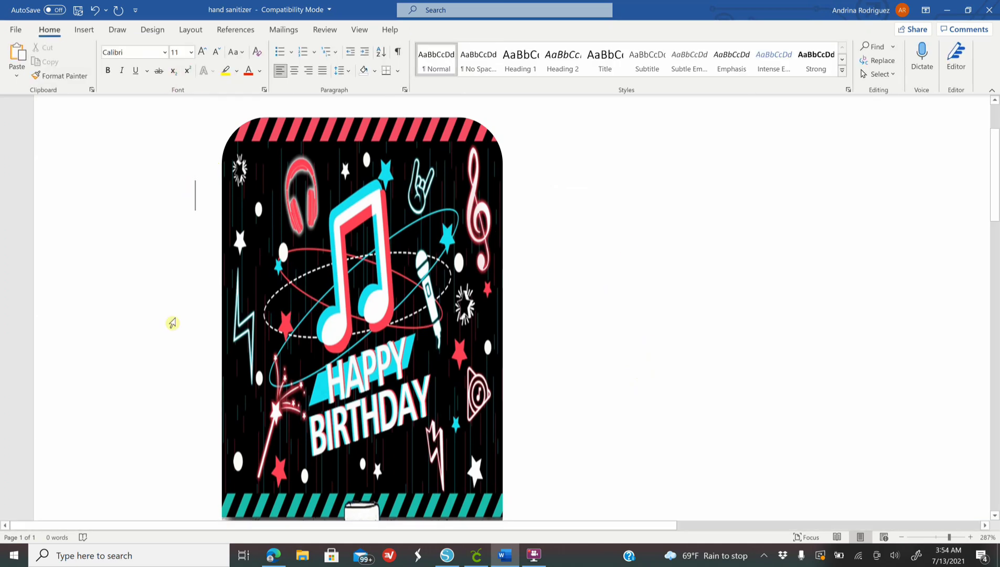
Insert a first-style WordArt reading '16TH' in the Babydoo font.
click(83, 30)
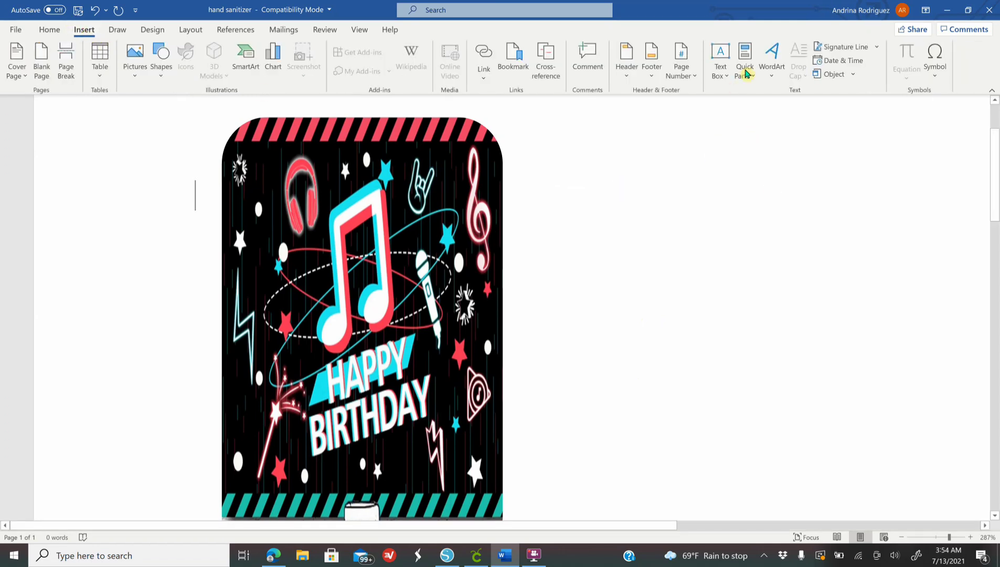
click(774, 65)
click(769, 101)
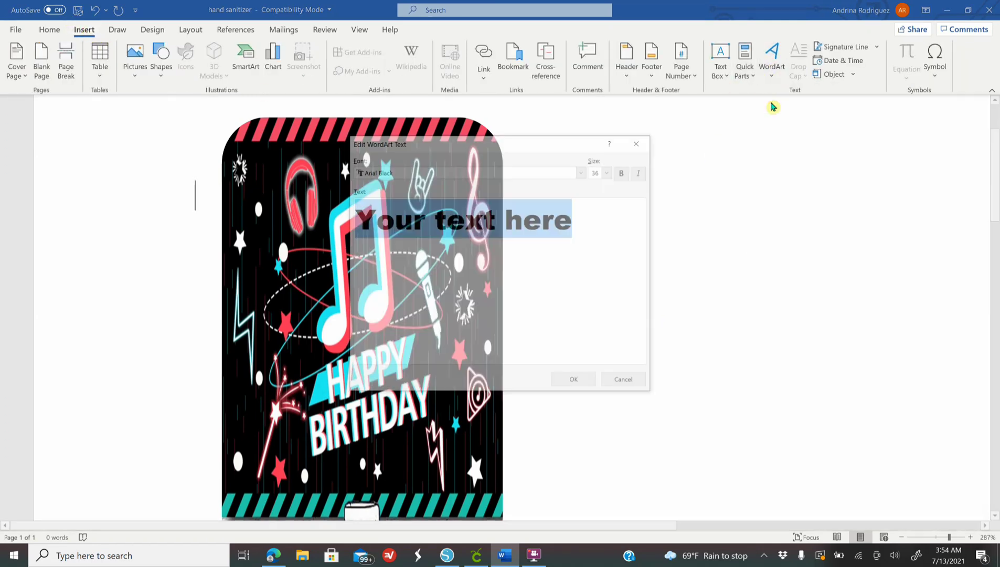
click(582, 171)
scroll(485, 206, down, 3)
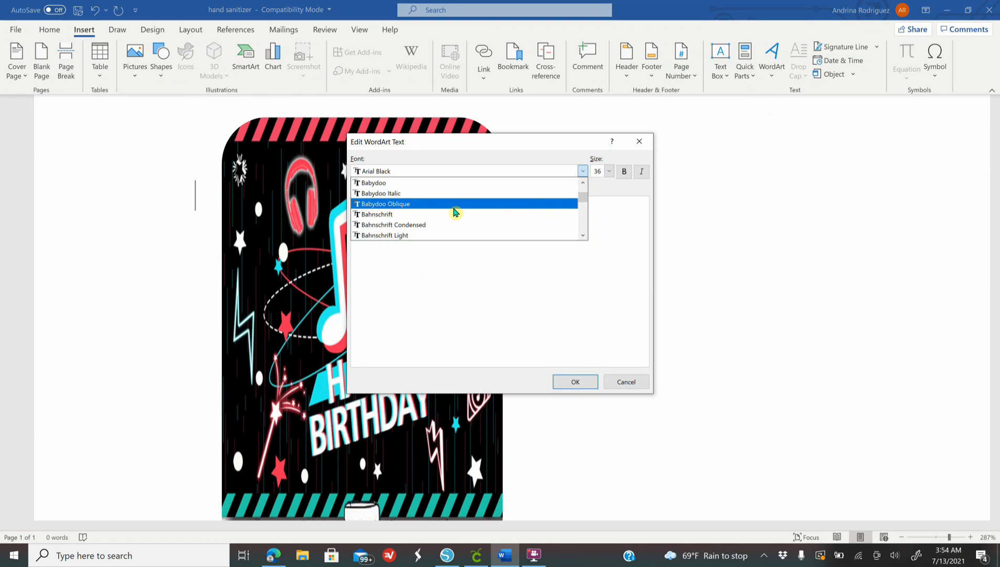
click(377, 184)
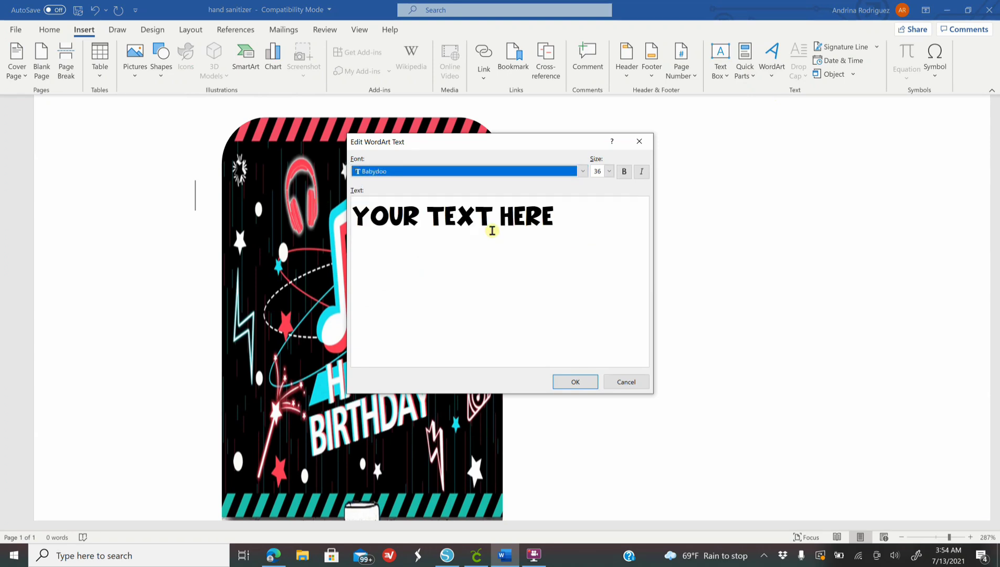
drag(569, 217, 337, 231)
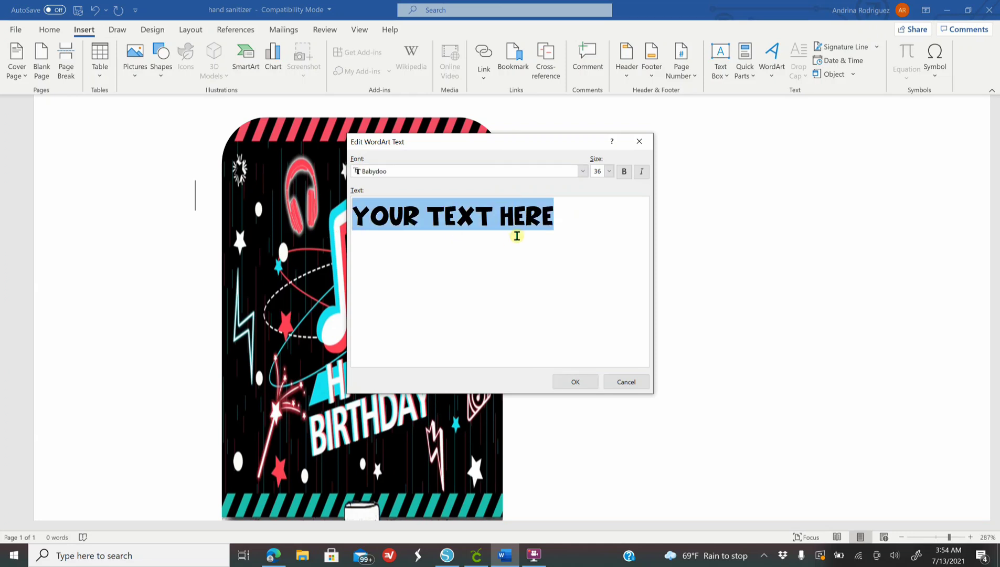
text(16TH)
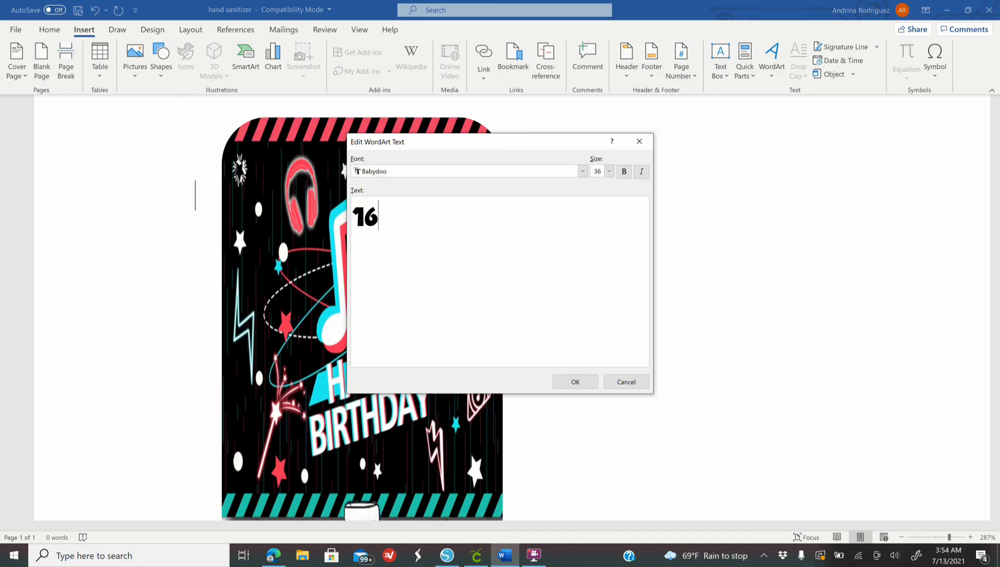
click(577, 383)
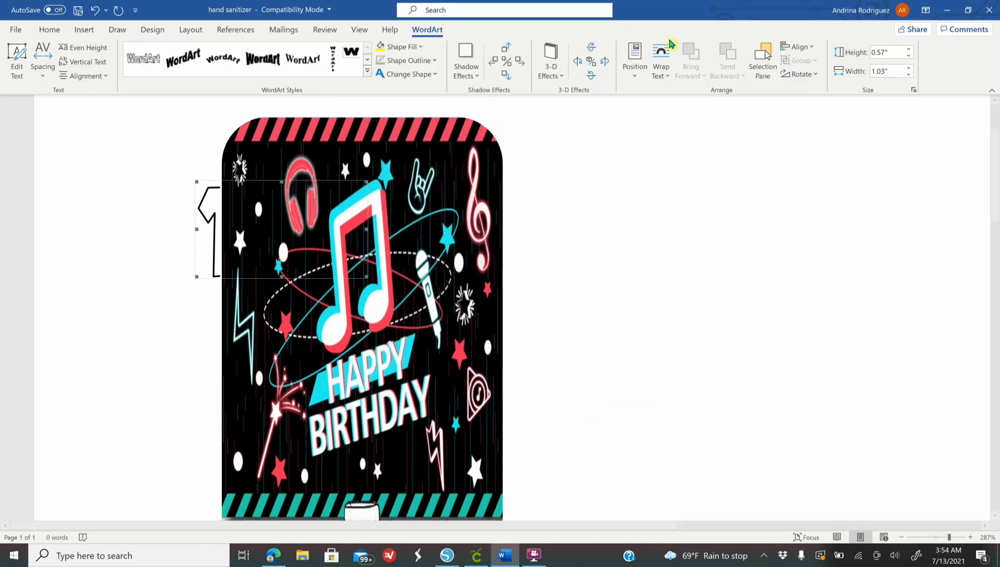
Place the 16TH WordArt in front of text and outline its letters in white.
click(660, 65)
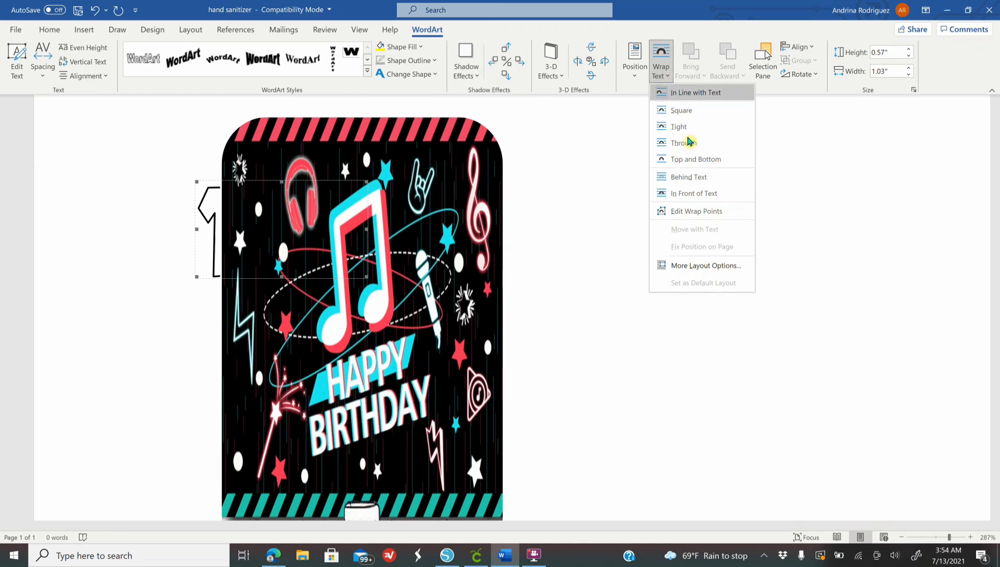
click(705, 194)
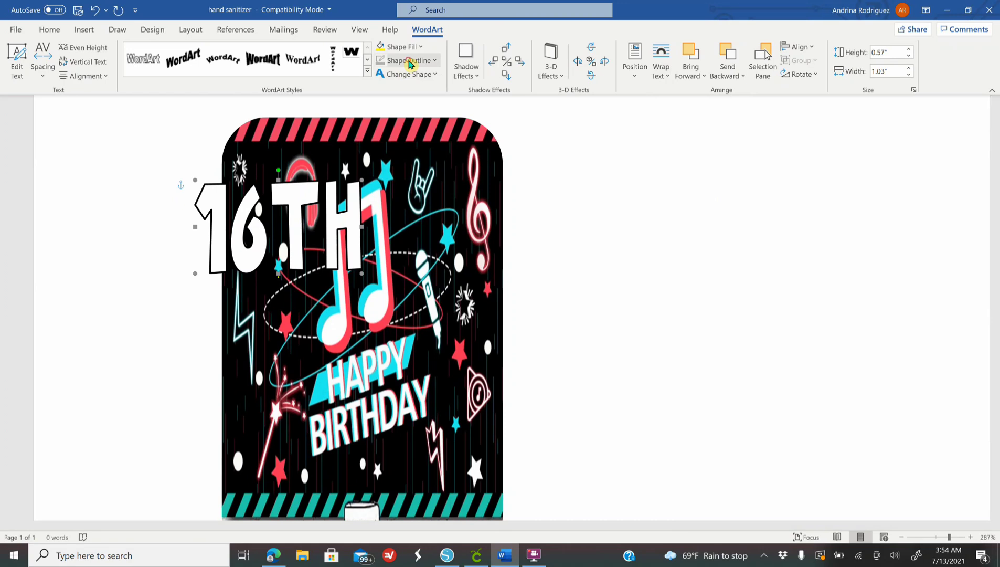
click(408, 61)
click(410, 85)
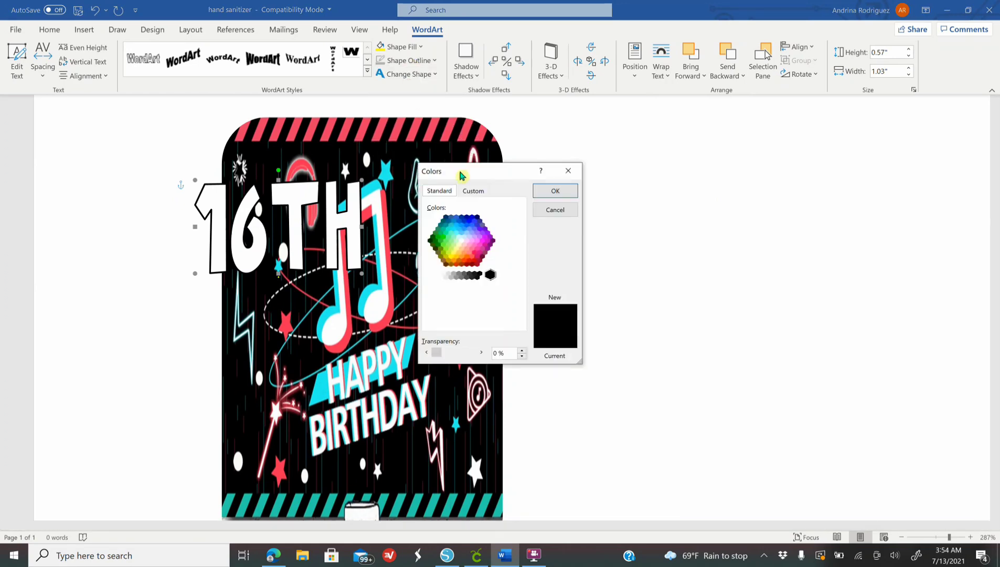
click(442, 274)
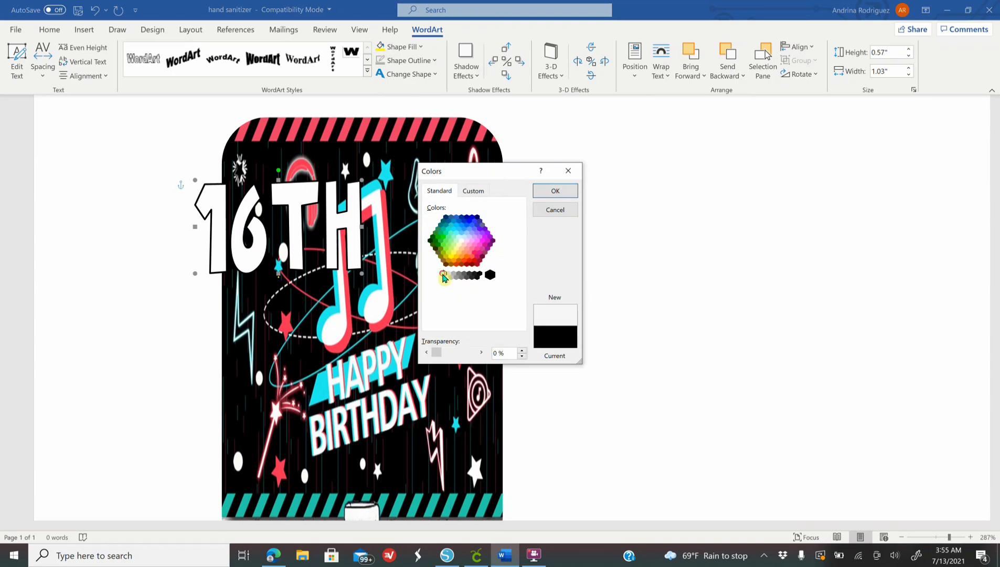
click(565, 193)
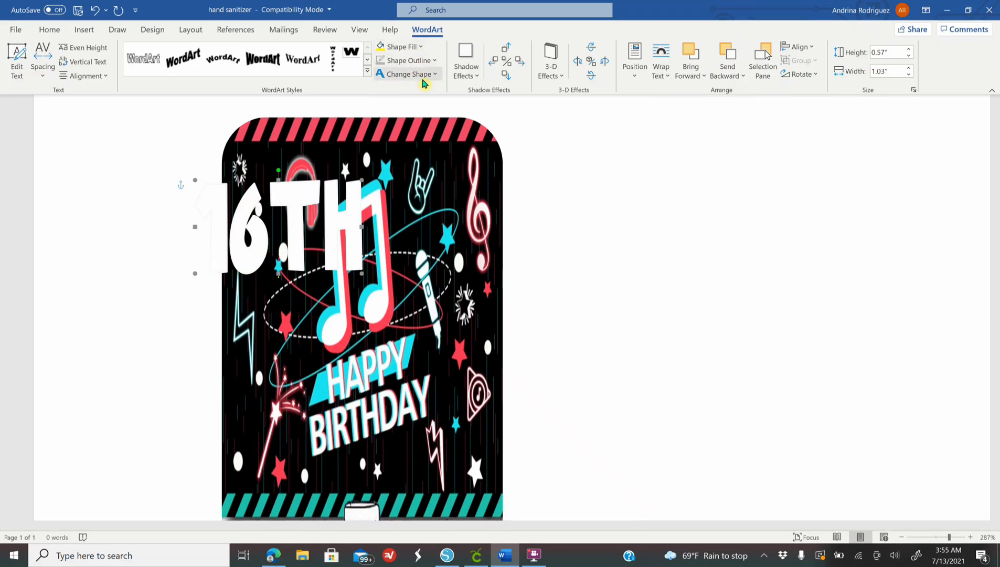
click(470, 79)
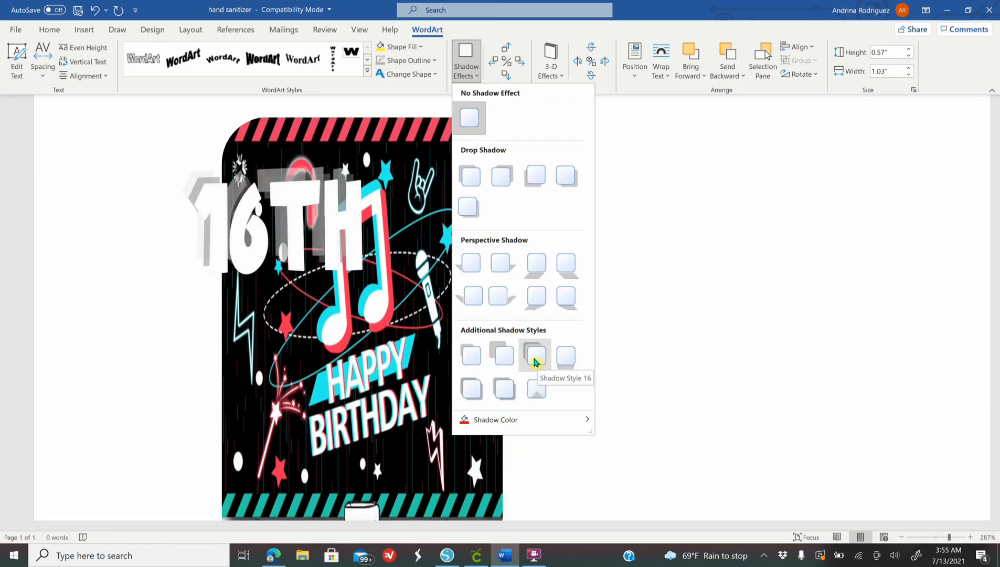
Give 16TH Shadow Style 19 with a red #F53D4F shadow colour.
click(503, 390)
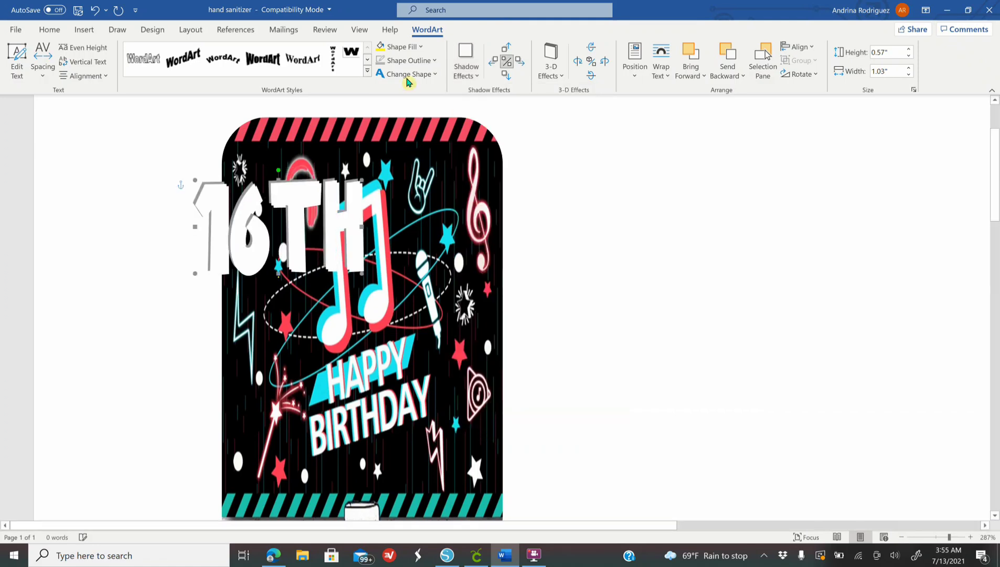
click(473, 74)
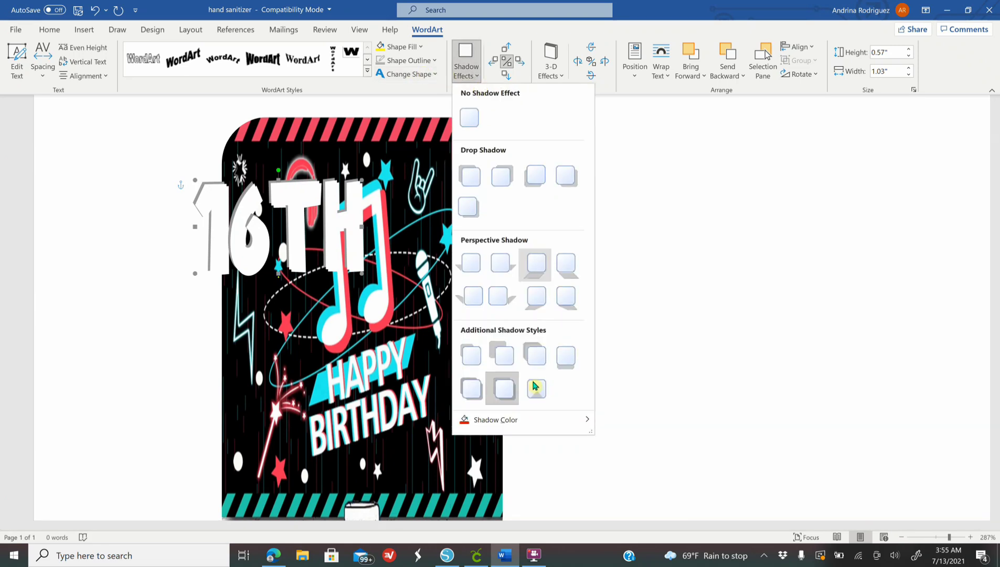
mouse_move(521, 423)
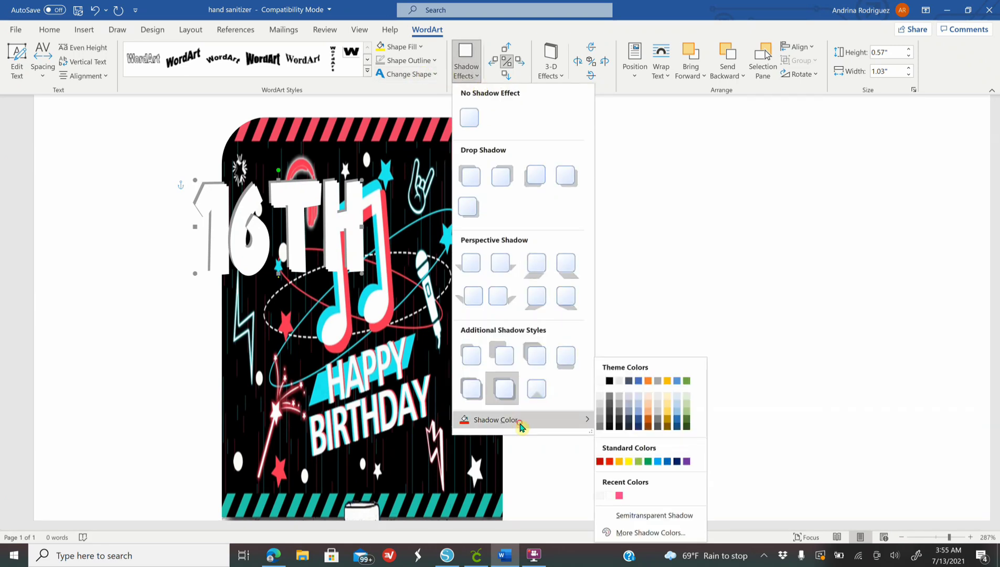
click(636, 533)
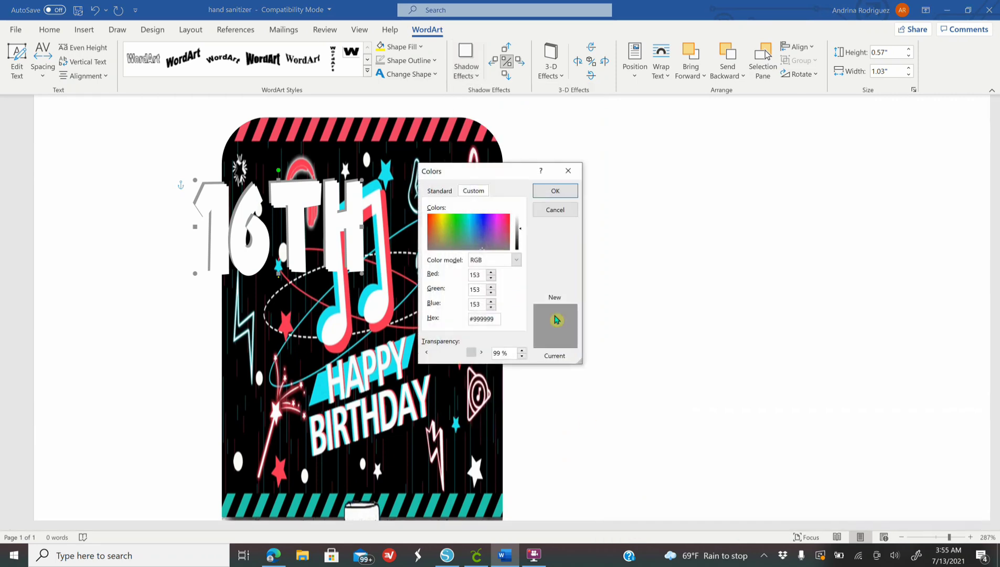
click(508, 219)
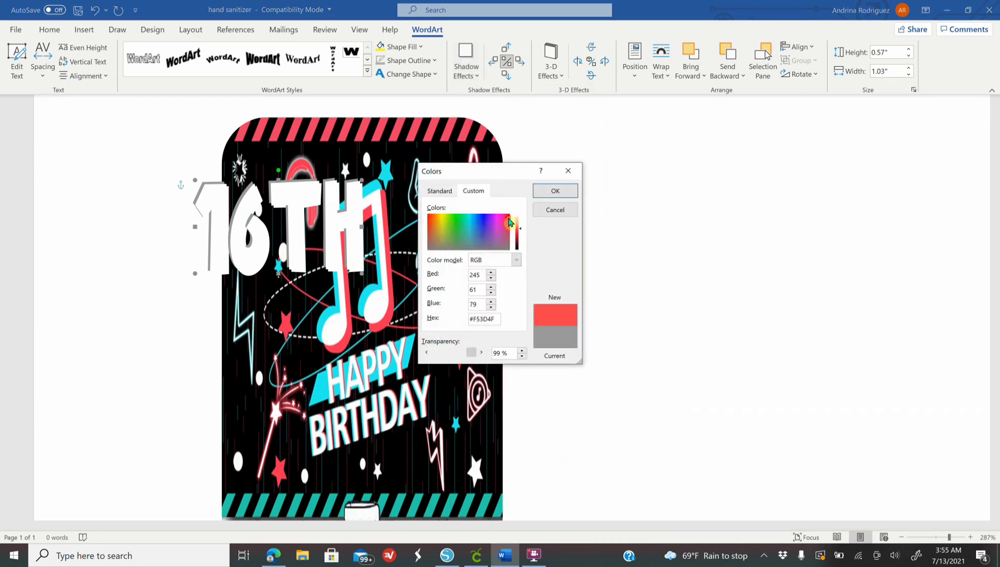
click(555, 191)
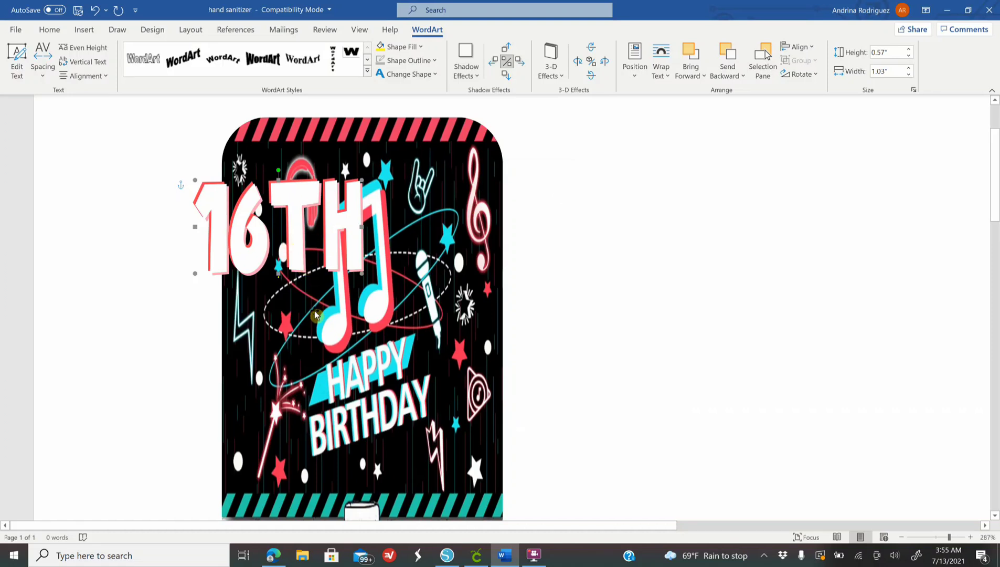
Move 16TH down over the music note, tilt it about 25° counter-clockwise, and shrink it to 0.29 by 0.5 inches.
drag(292, 231, 313, 308)
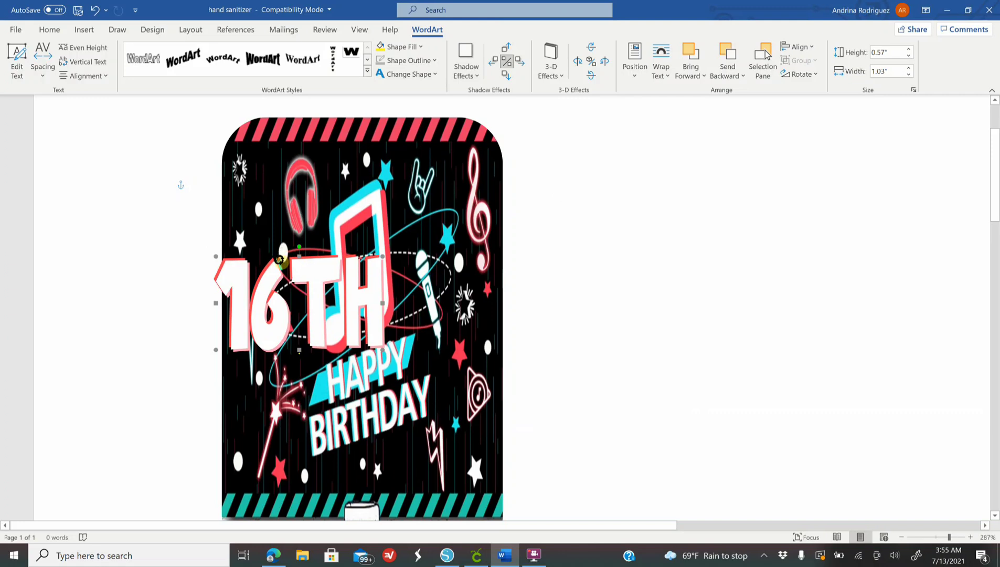
drag(279, 257, 280, 256)
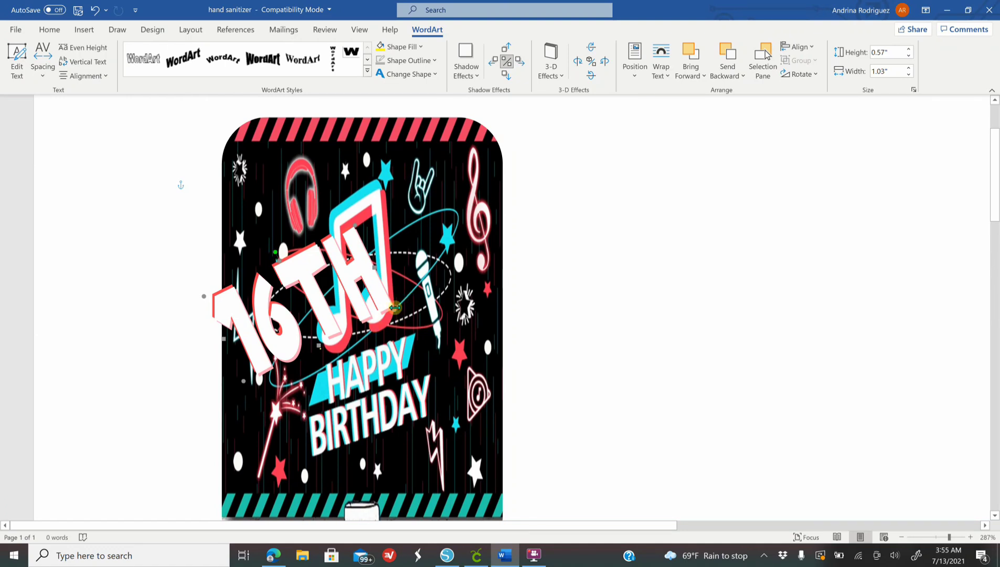
drag(331, 302, 335, 372)
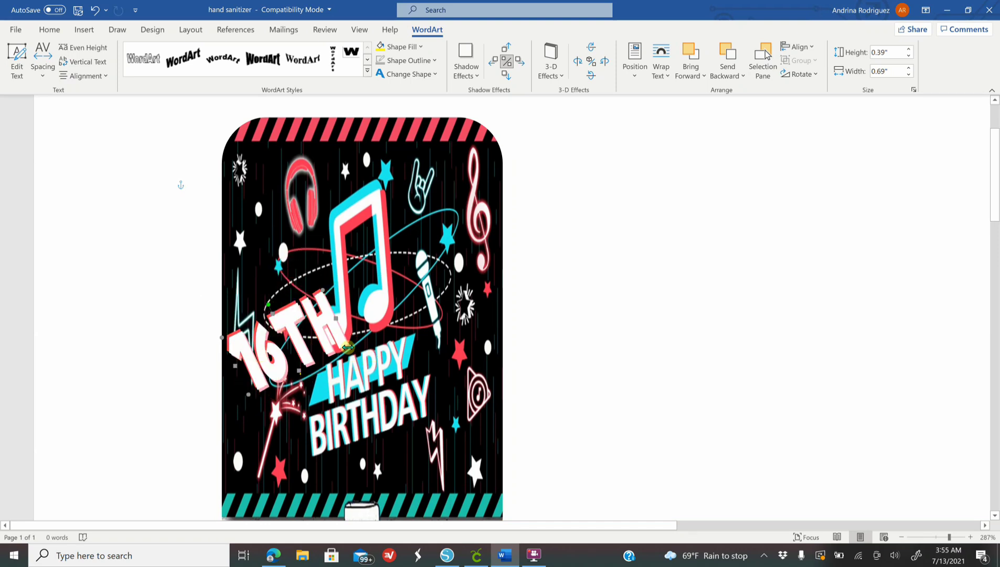
drag(314, 347, 299, 341)
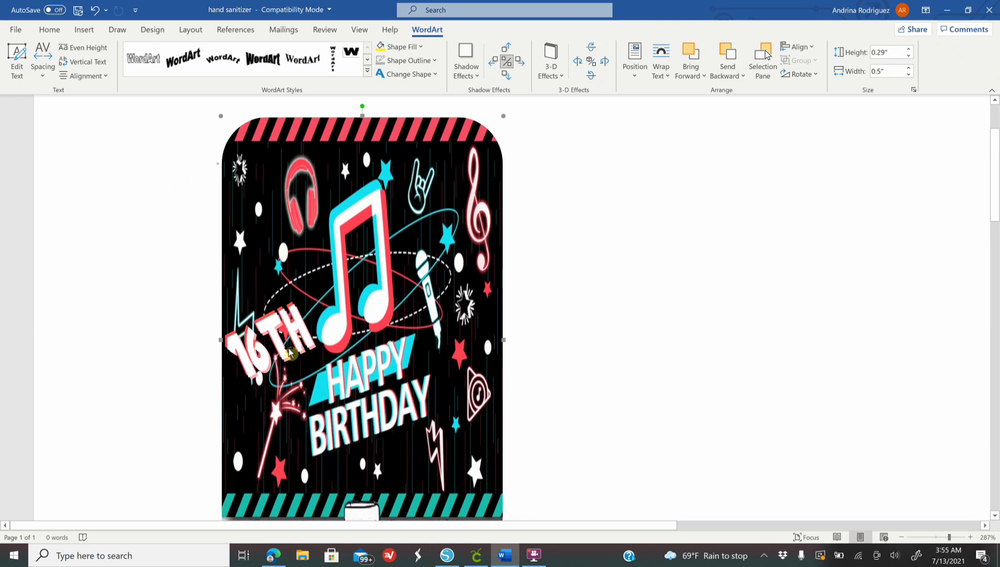
Nudge the label picture slightly left, undo an accidental pasted copy, and reselect 16TH.
click(302, 349)
drag(302, 349, 299, 347)
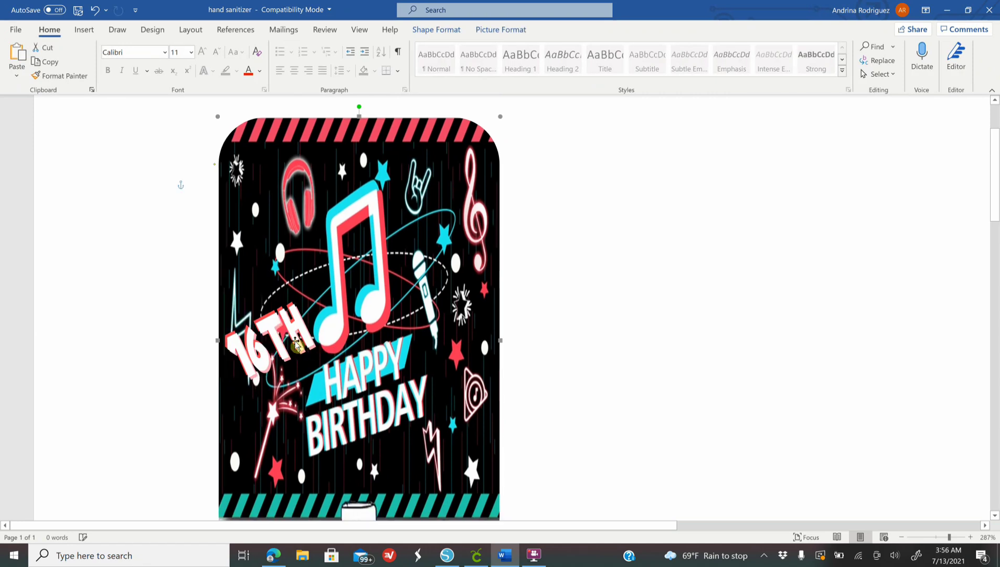
right_click(297, 350)
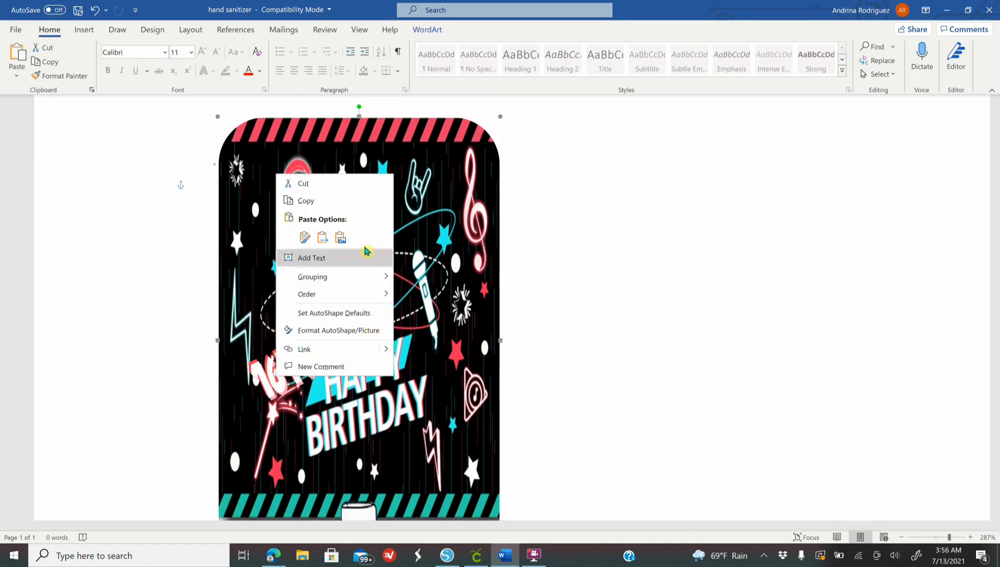
click(306, 202)
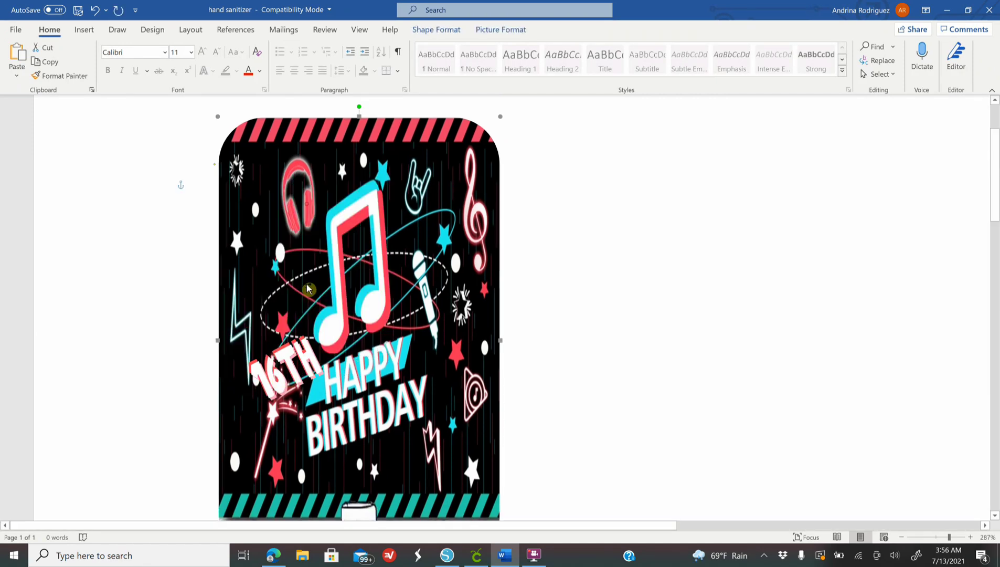
right_click(295, 370)
click(319, 226)
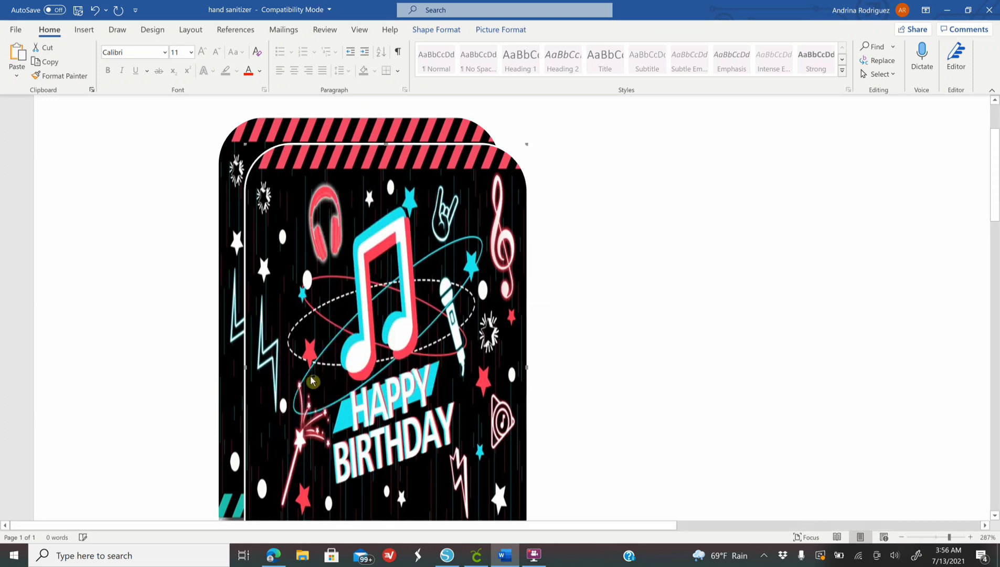
key(ctrl+z)
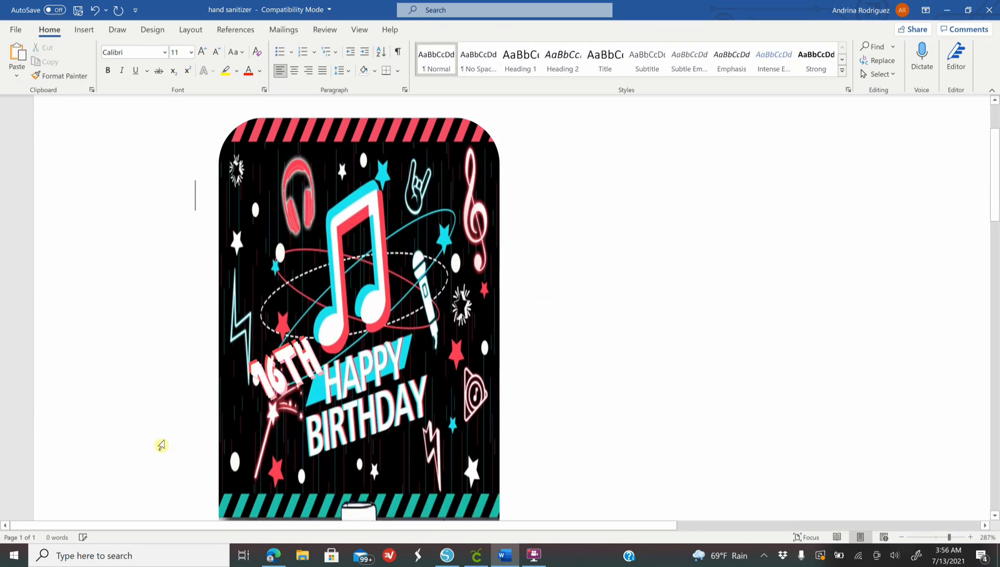
click(275, 387)
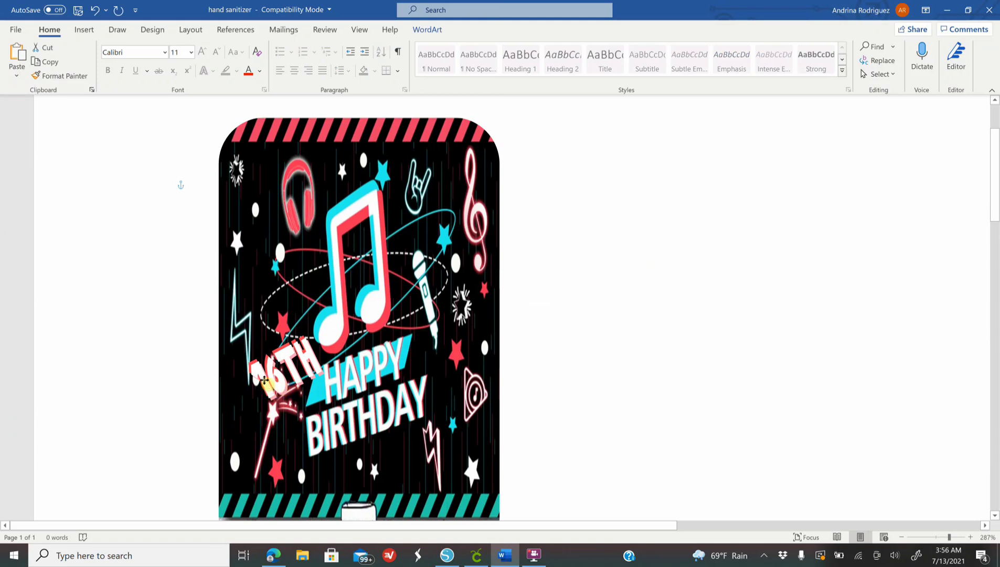
Duplicate the 16TH WordArt and move the copy onto the blank page beside the label.
right_click(264, 379)
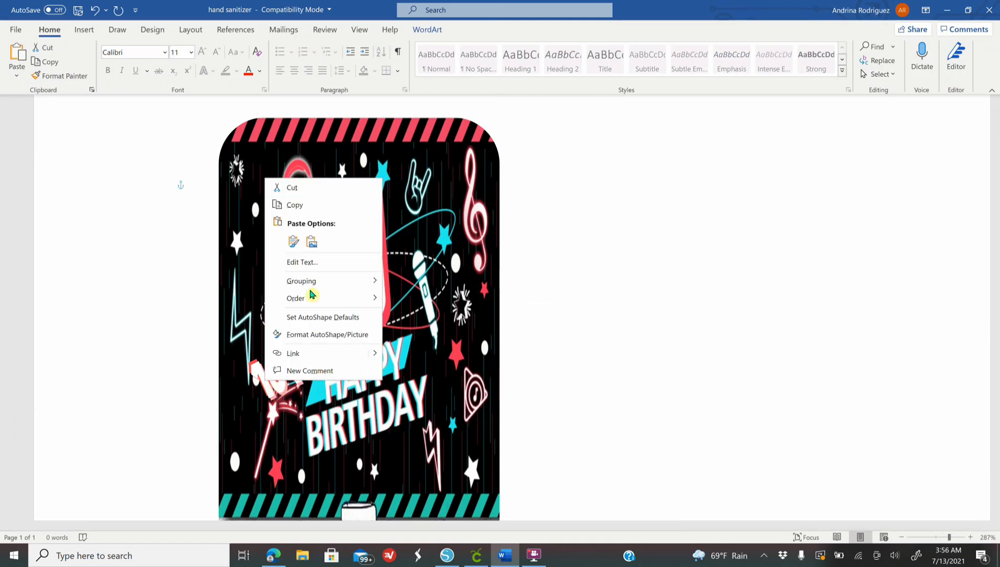
click(285, 206)
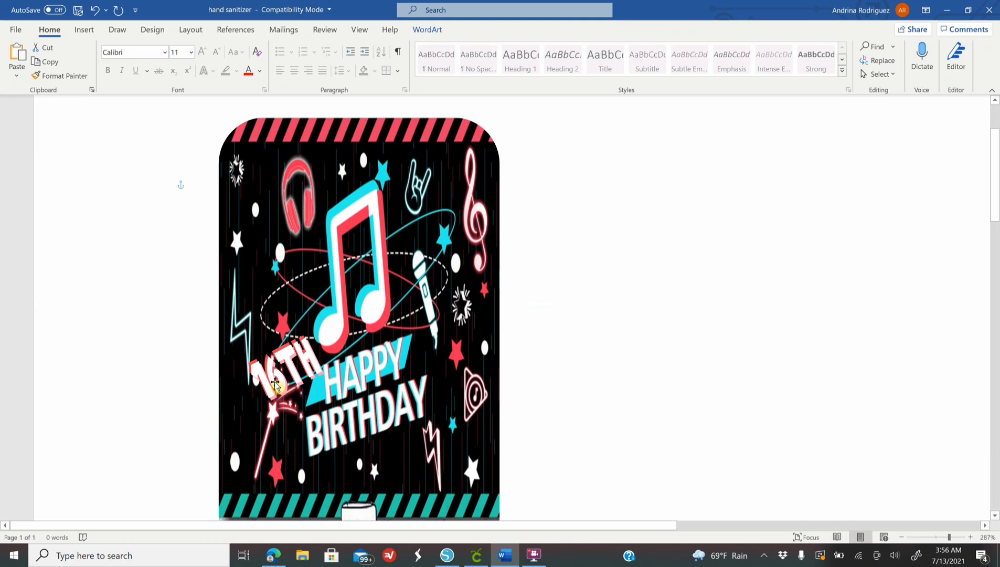
right_click(276, 385)
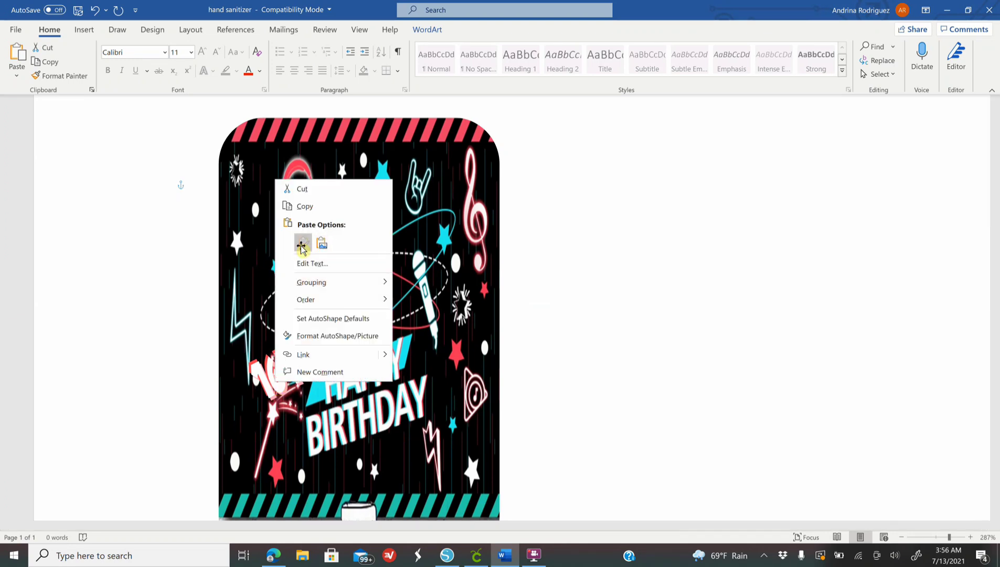
click(271, 241)
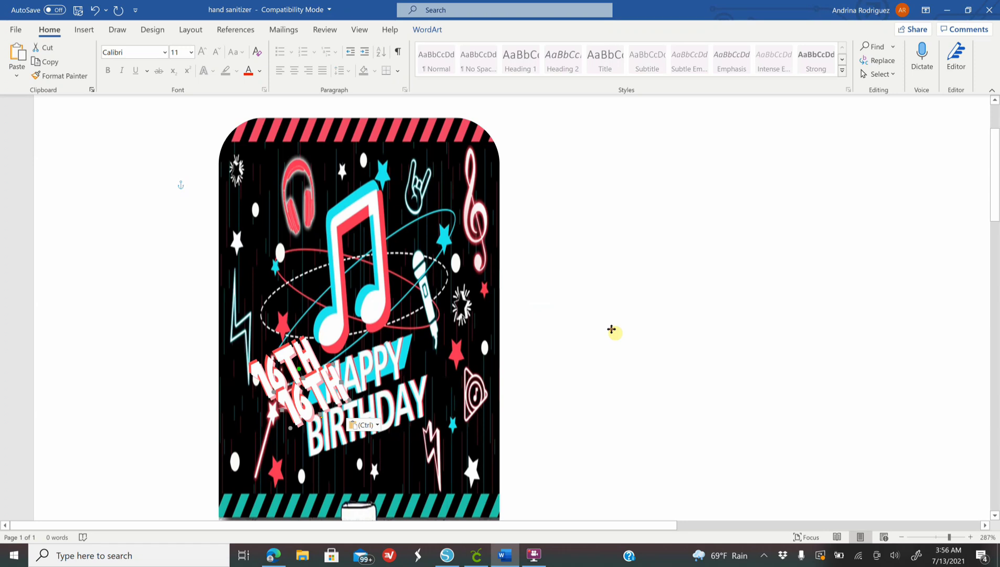
drag(286, 404, 595, 322)
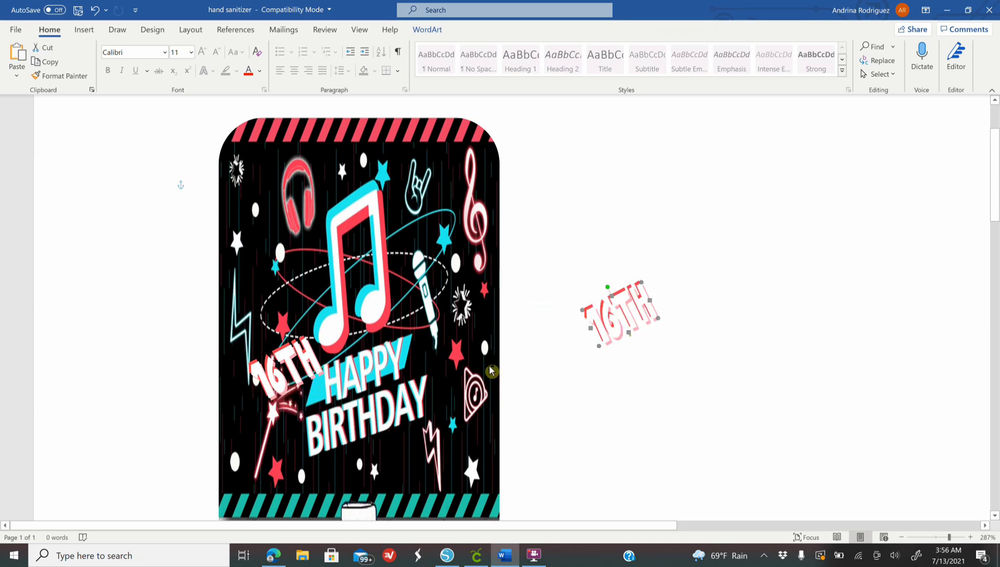
Replace the copy's text with the birthday person's name.
right_click(592, 318)
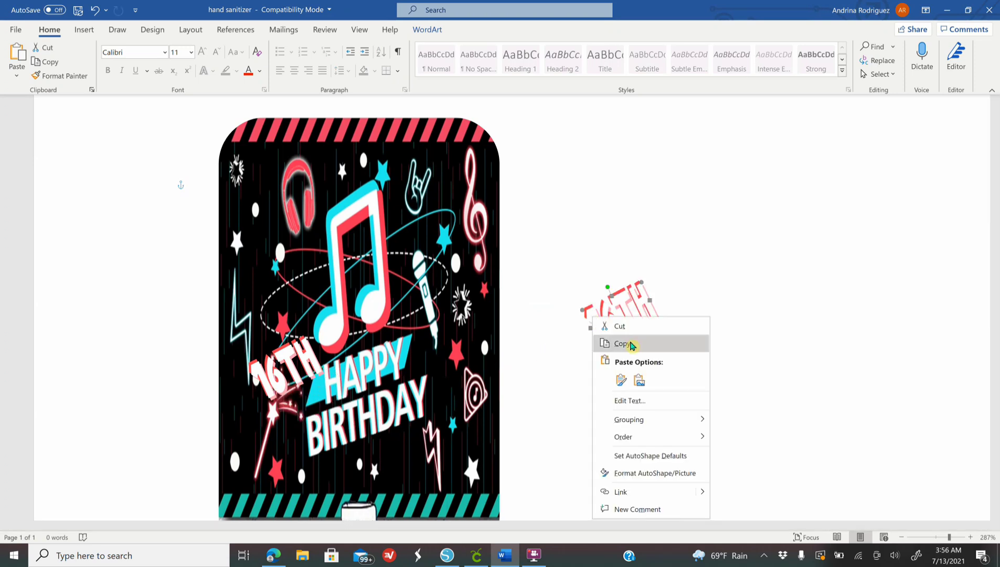
click(628, 402)
key(BackSpace)
text(J)
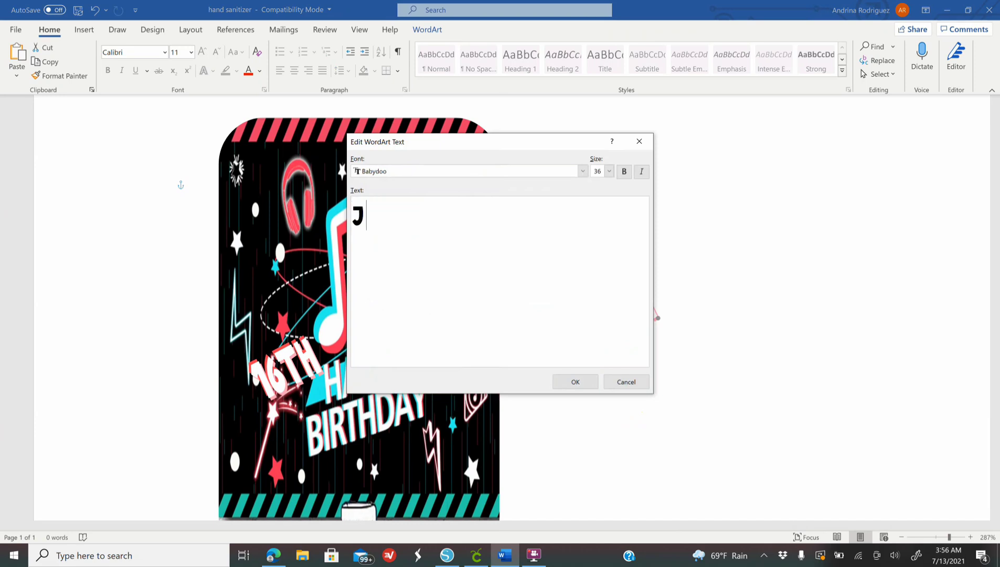
text(ALEAH)
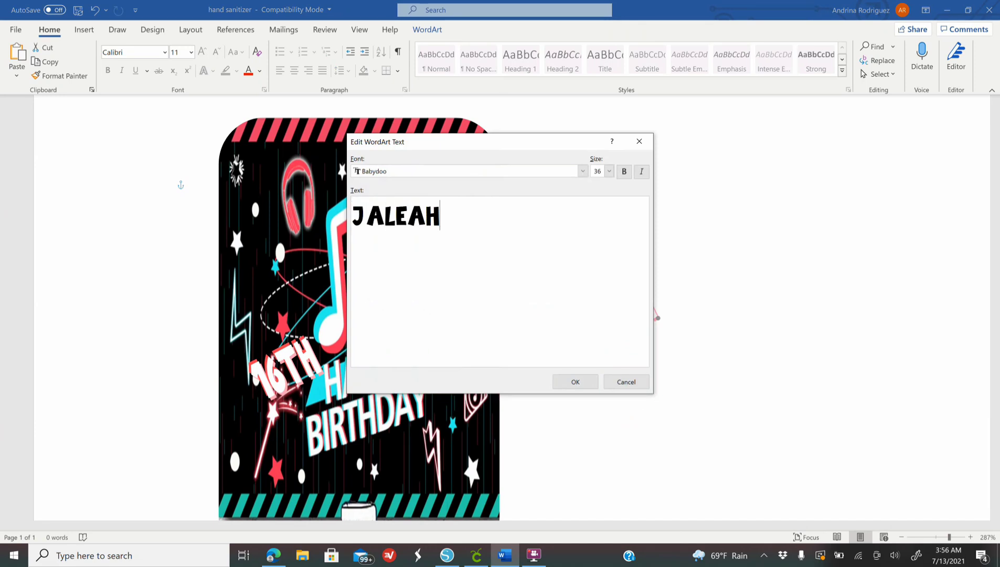
click(587, 384)
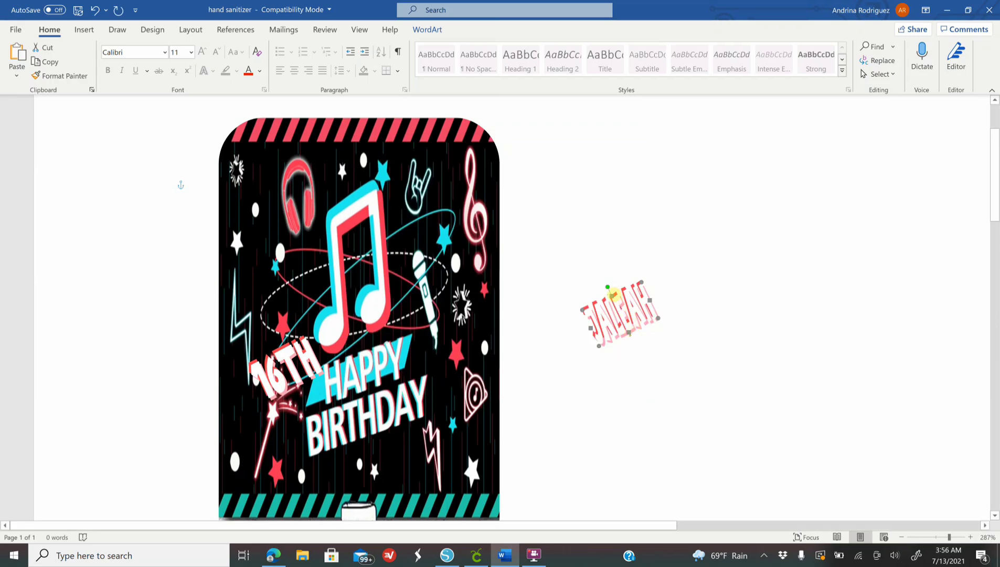
Rotate the JALEAH WordArt level and place it below BIRTHDAY.
drag(635, 281, 625, 286)
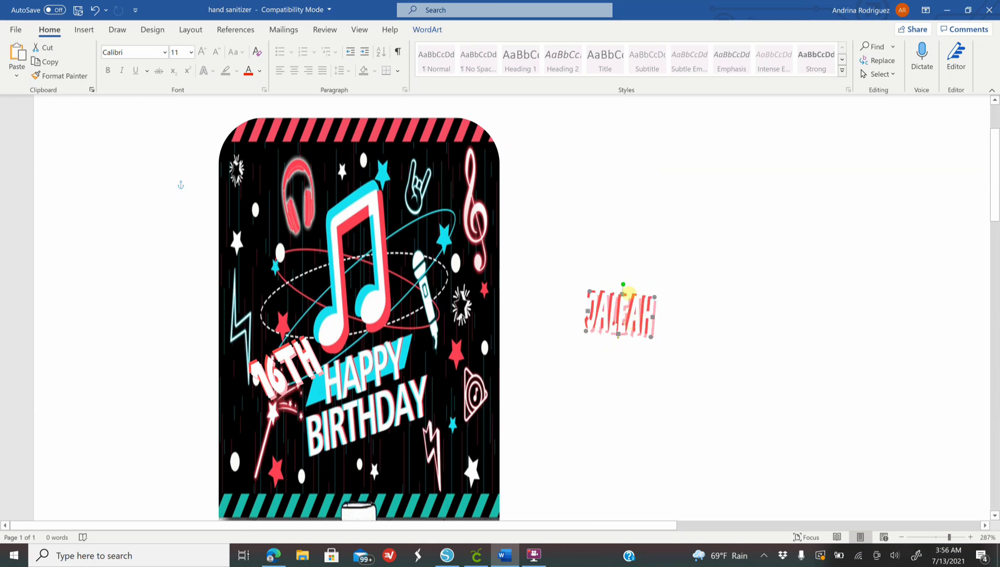
drag(618, 286, 619, 284)
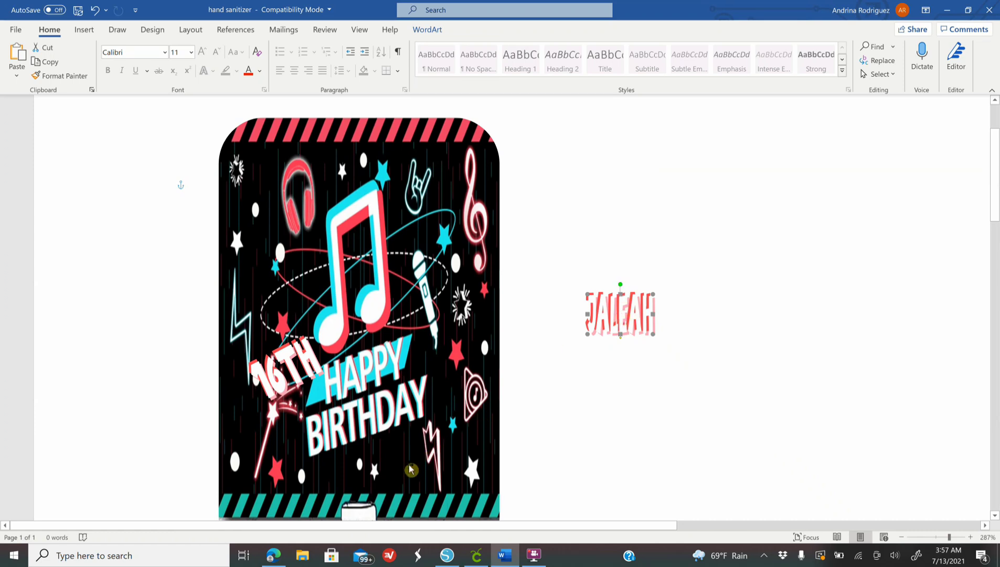
drag(411, 468, 412, 469)
Enlarge JALEAH from its corner, then shift 16TH up-left at a shallower angle.
scroll(433, 374, down, 5)
scroll(430, 377, up, 1)
scroll(429, 376, up, 2)
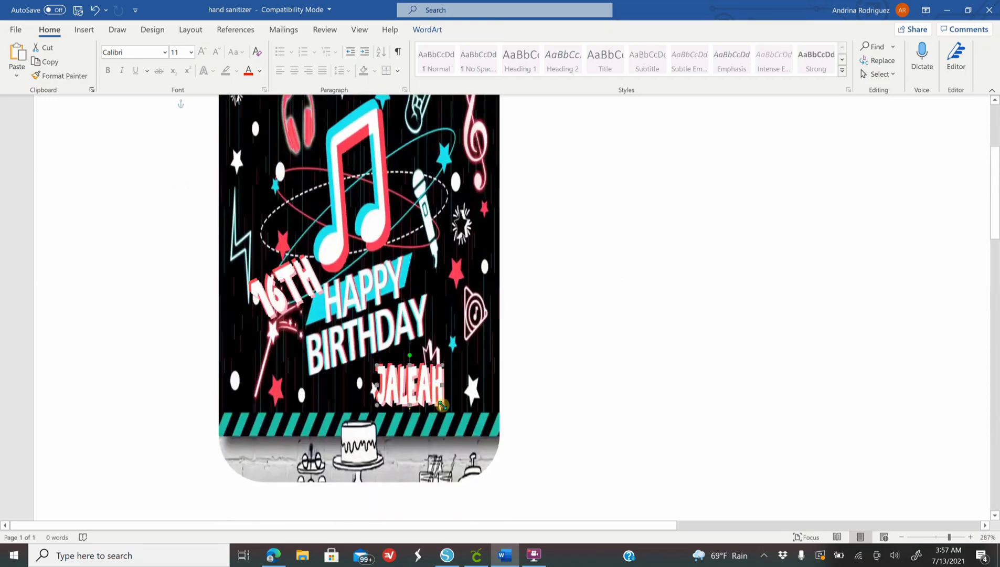
drag(494, 429, 433, 384)
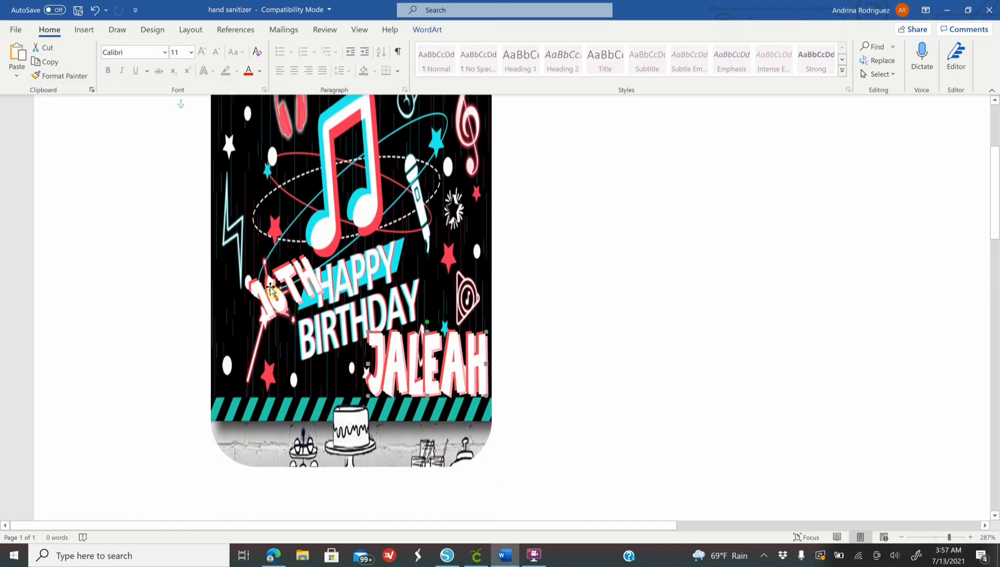
click(273, 291)
drag(274, 273, 272, 271)
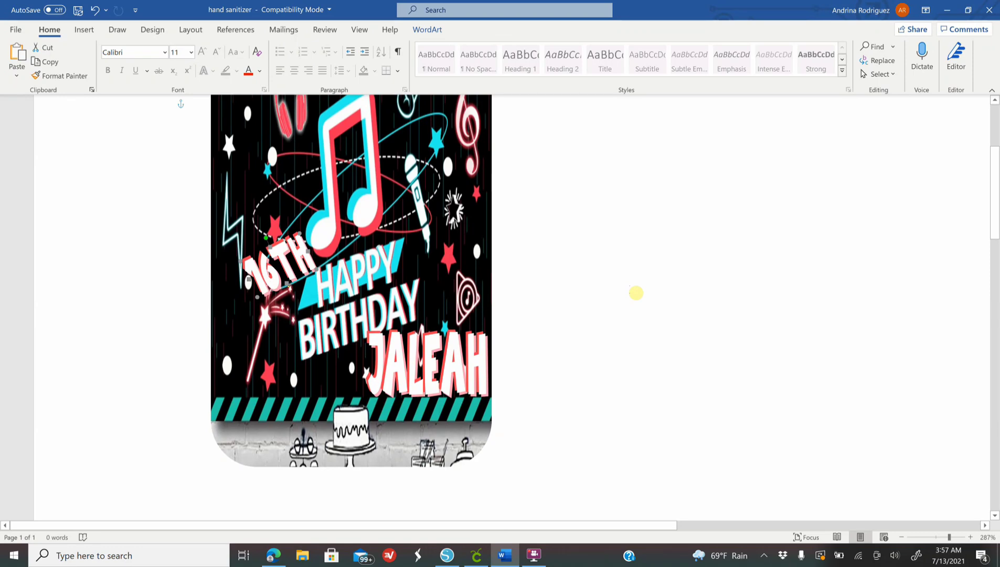
Zoom out to view the whole label page, then bring up Edge's TikTok birthday wallpaper.
click(932, 537)
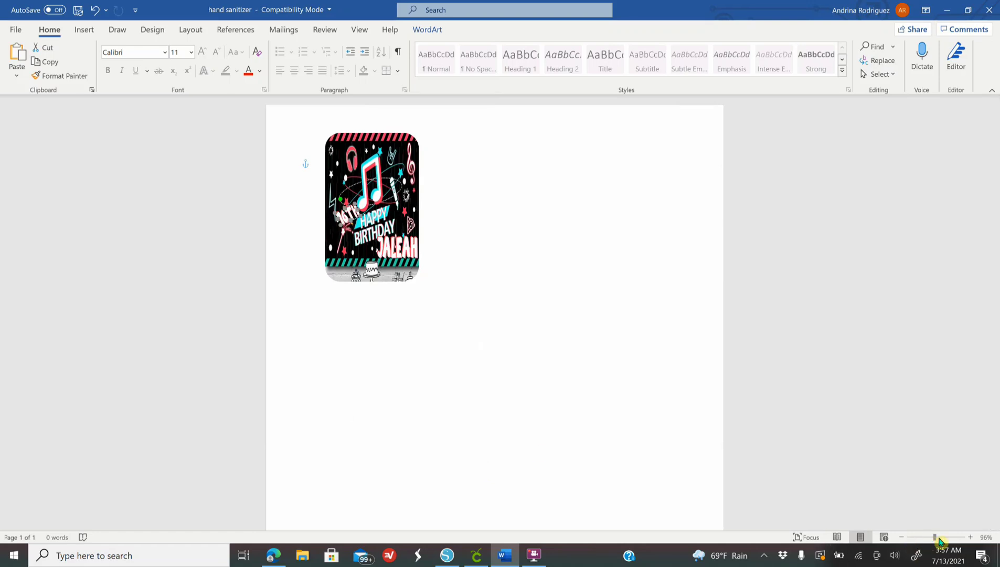
click(939, 537)
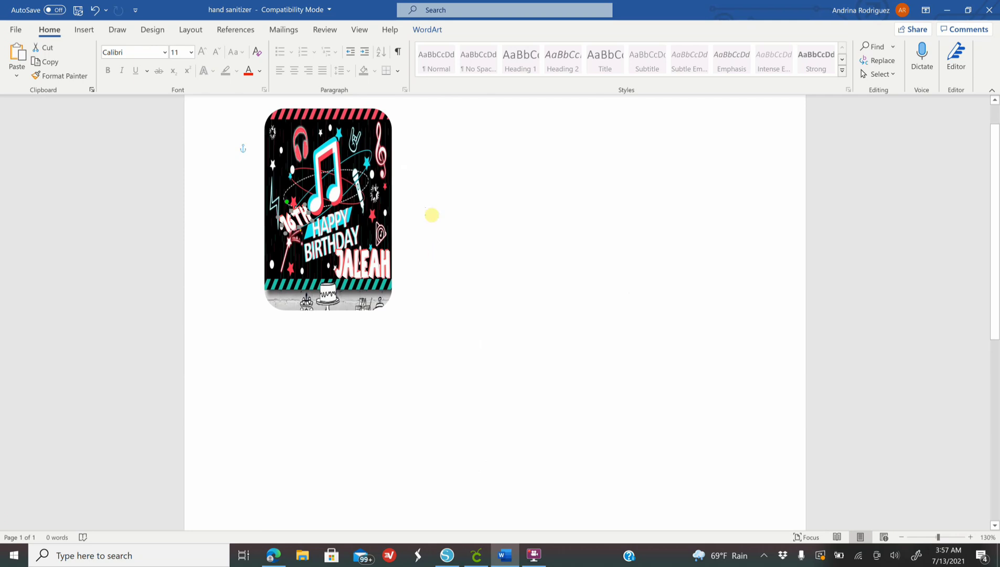
click(273, 555)
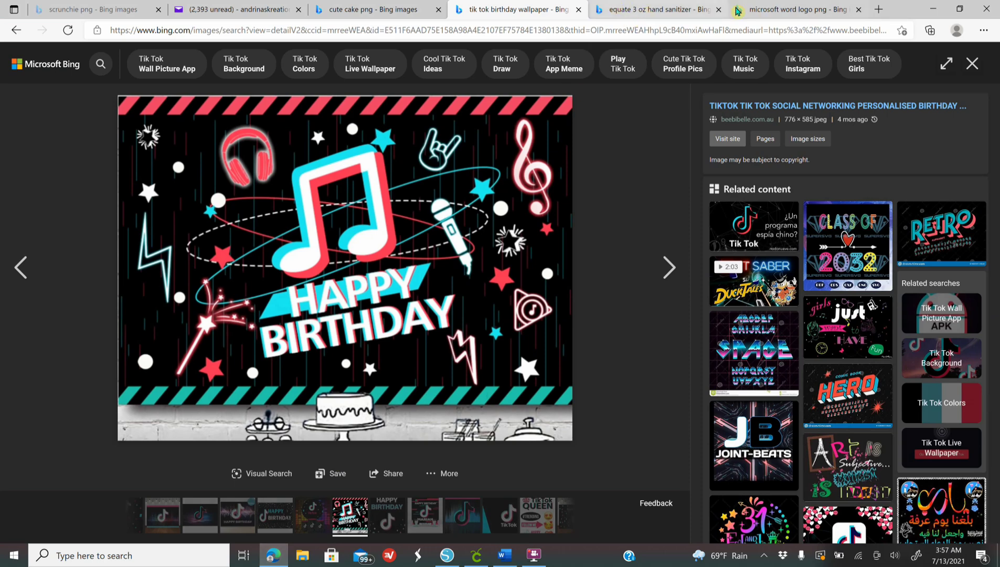
In the cute cake png search, open the kawaii cherry cupcake image and its save options.
click(352, 15)
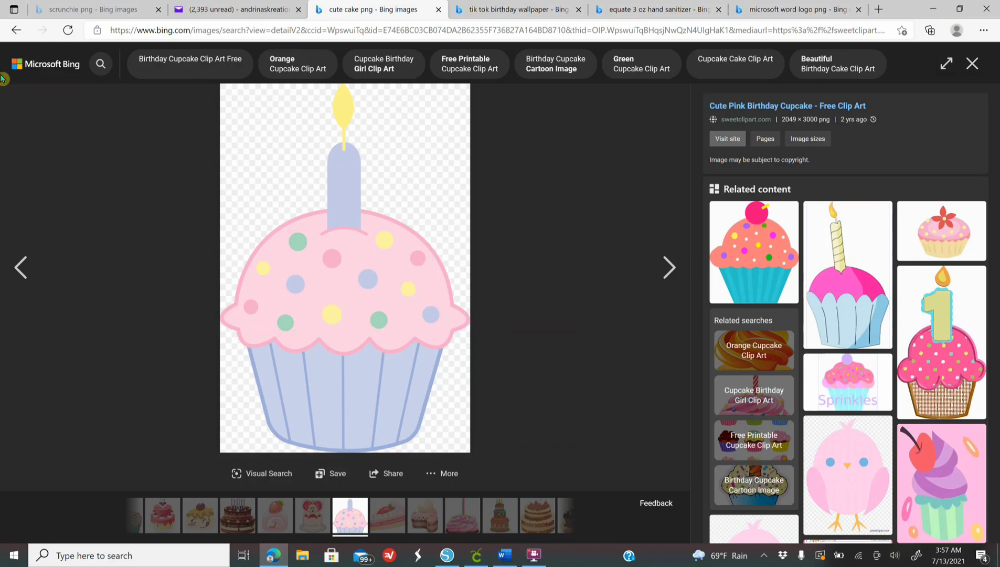
click(20, 31)
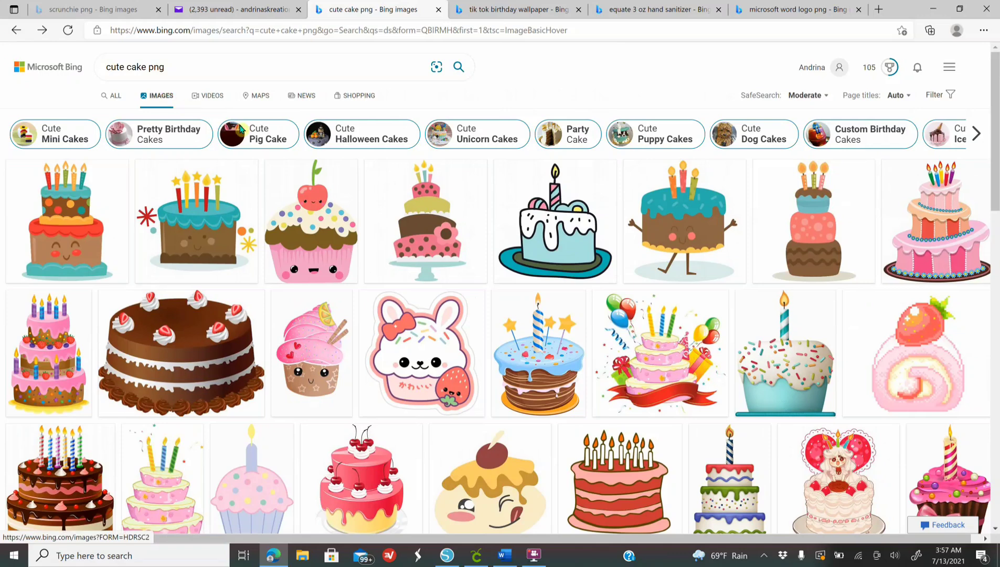
click(325, 208)
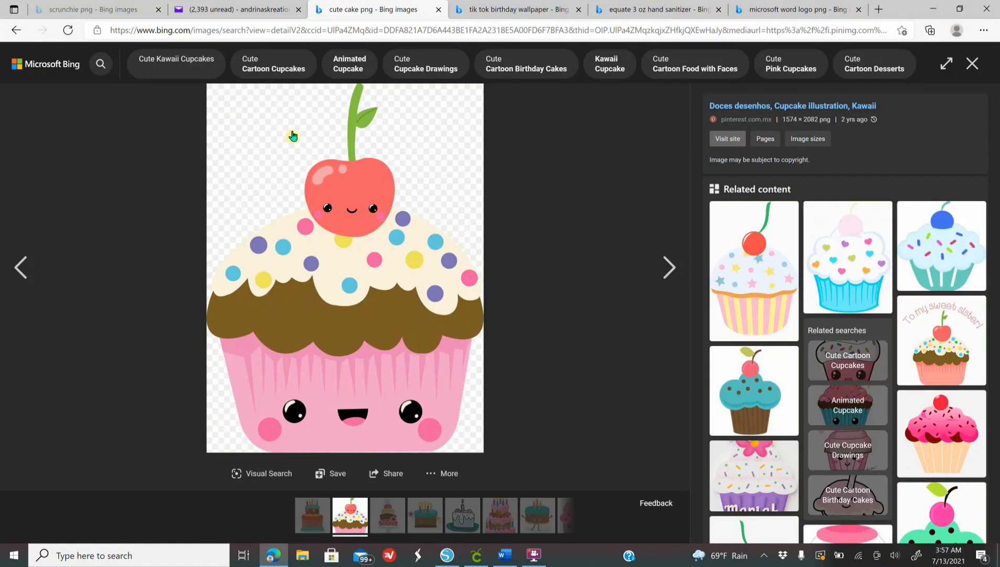
right_click(358, 219)
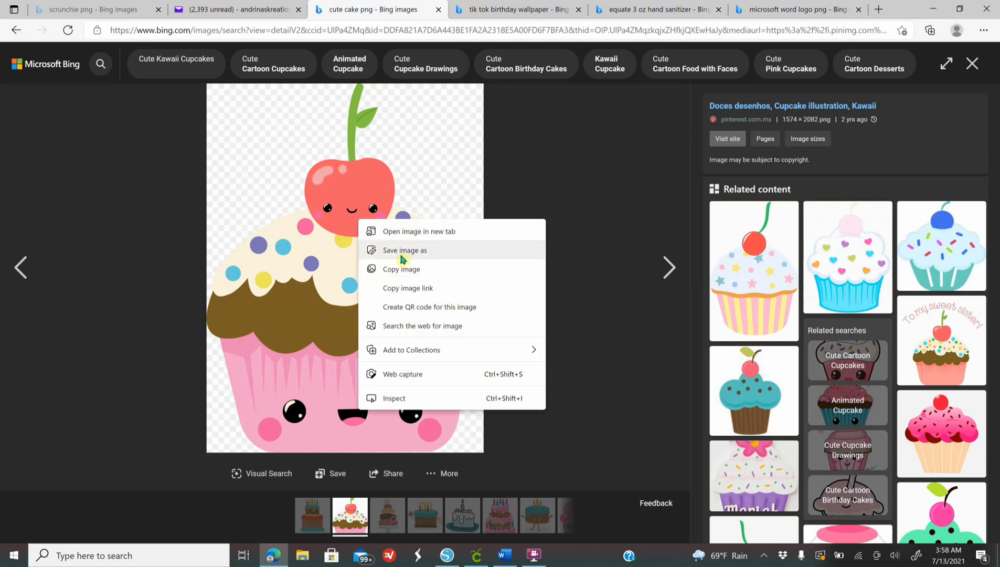
Insert the 7cao5rbki pink splatter picture from this computer into the Word document.
click(505, 554)
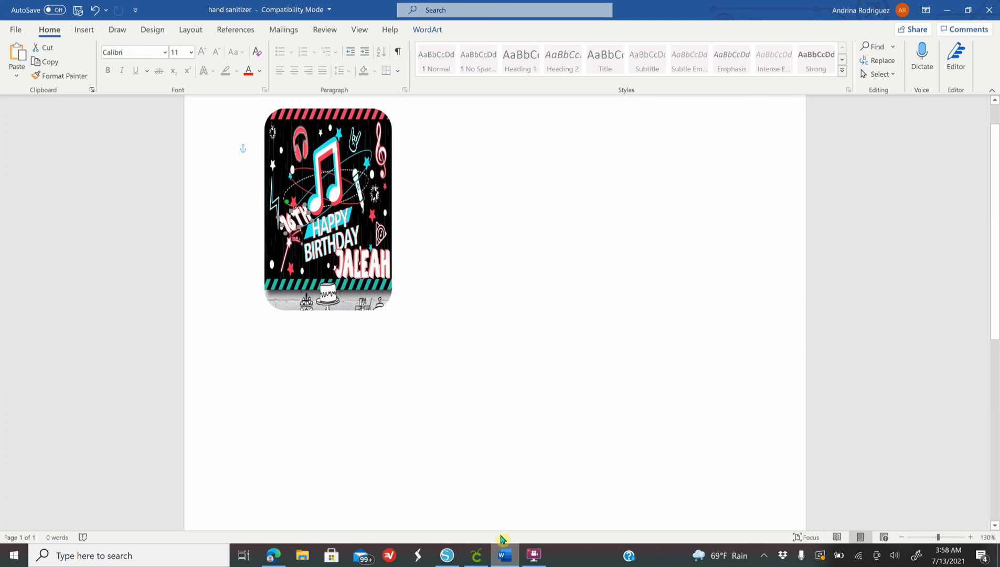
click(84, 29)
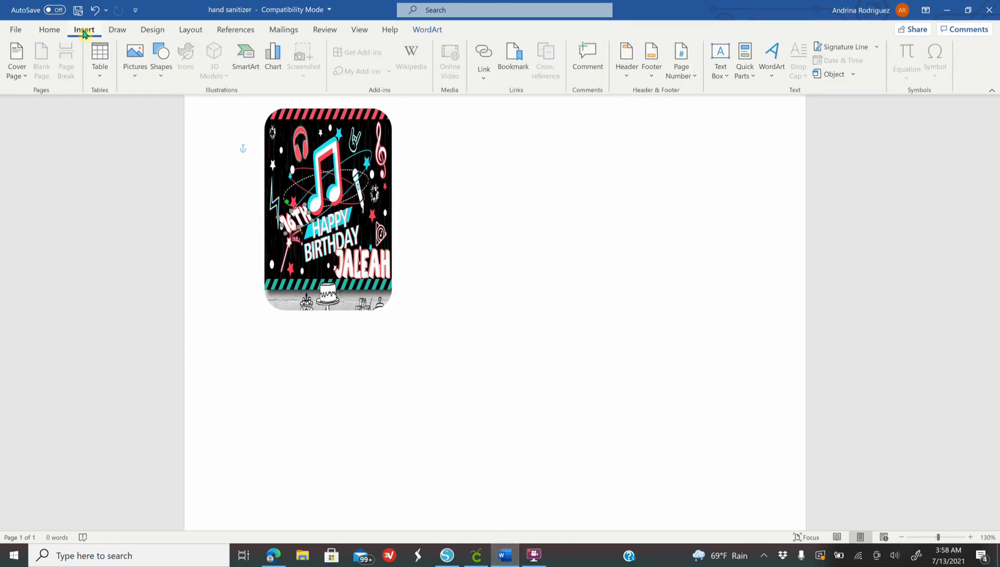
click(135, 54)
click(157, 111)
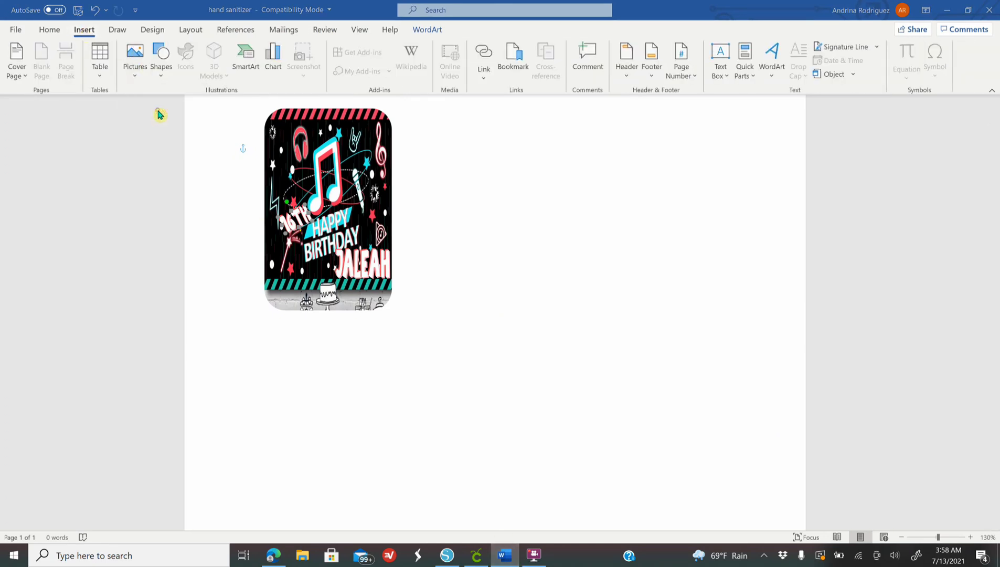
scroll(246, 129, down, 5)
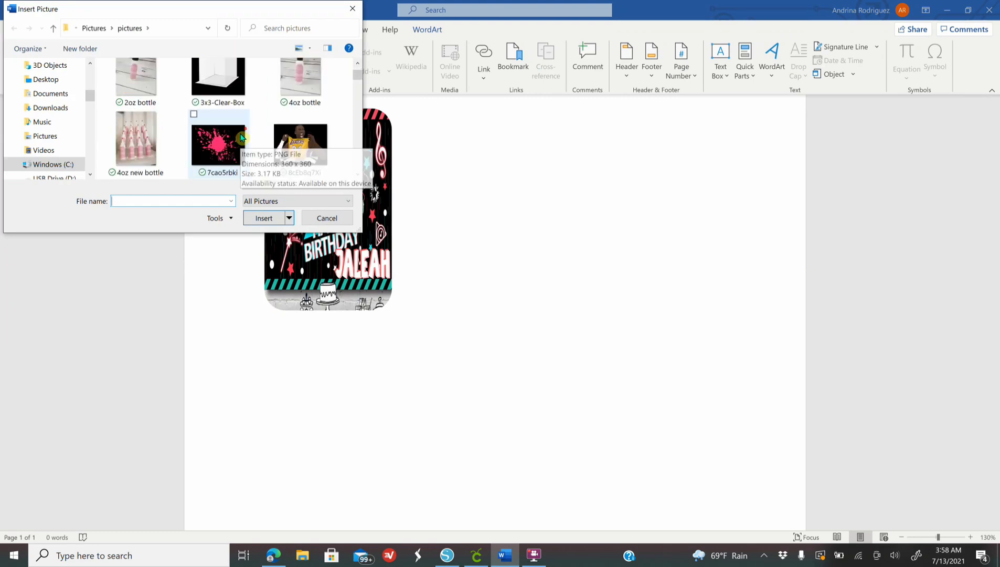
click(223, 95)
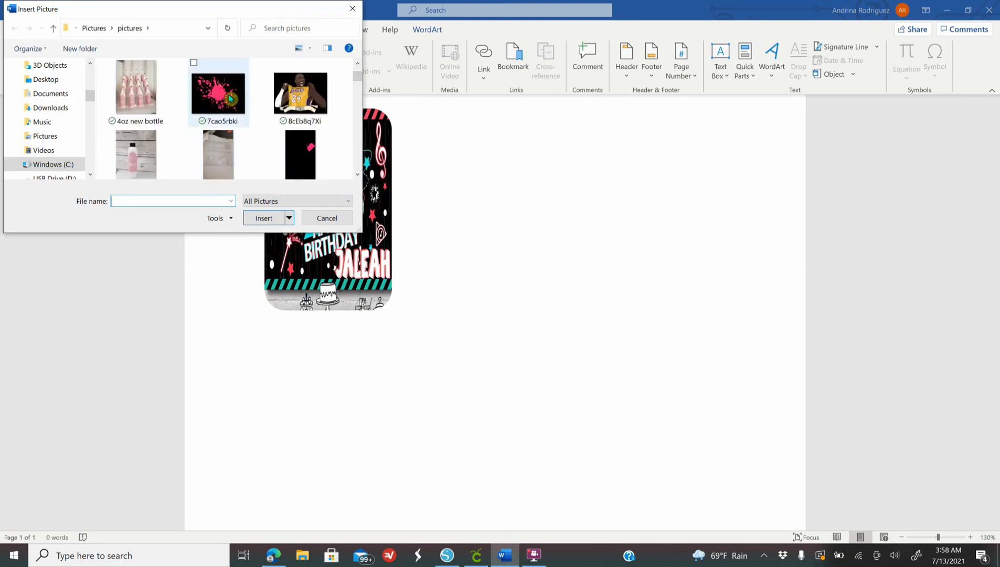
click(263, 218)
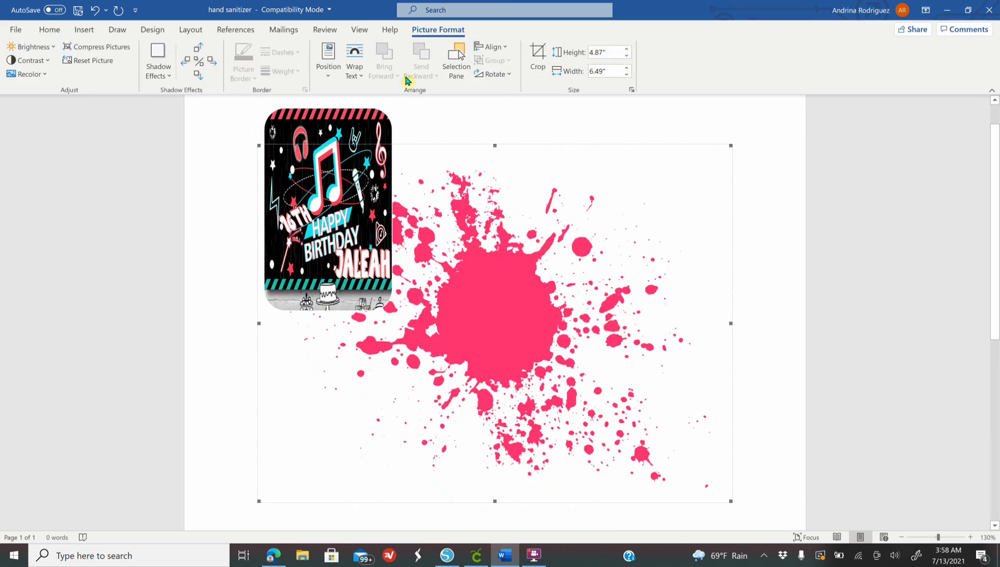
Set the splatter to In Front of Text, move it over the label, then delete it.
click(356, 65)
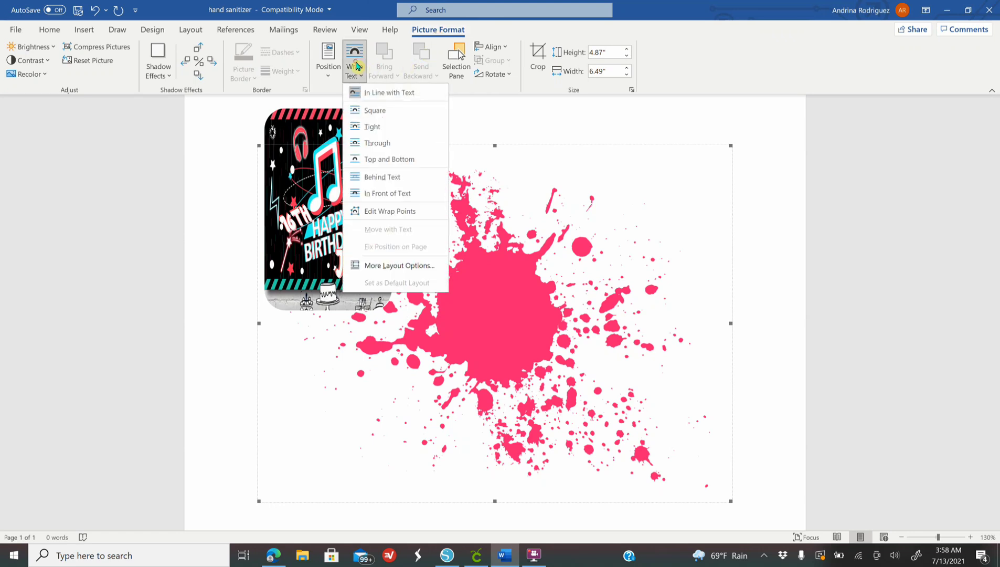
click(411, 196)
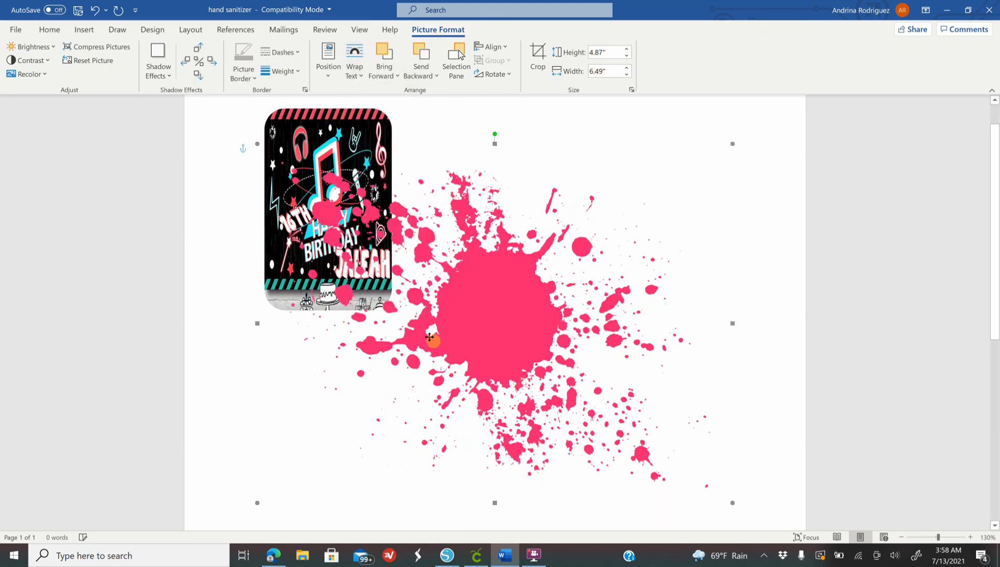
drag(296, 243, 223, 217)
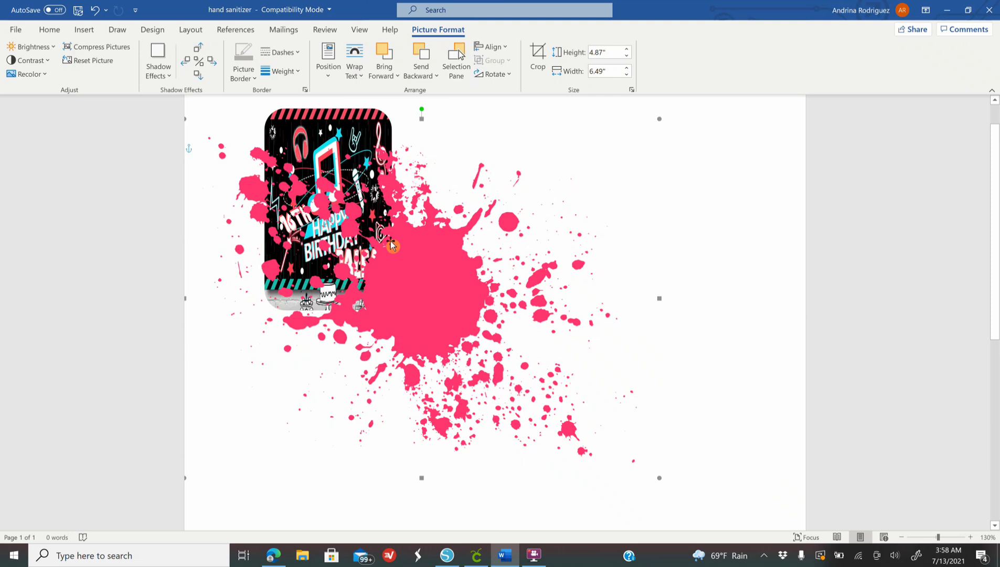
key(Delete)
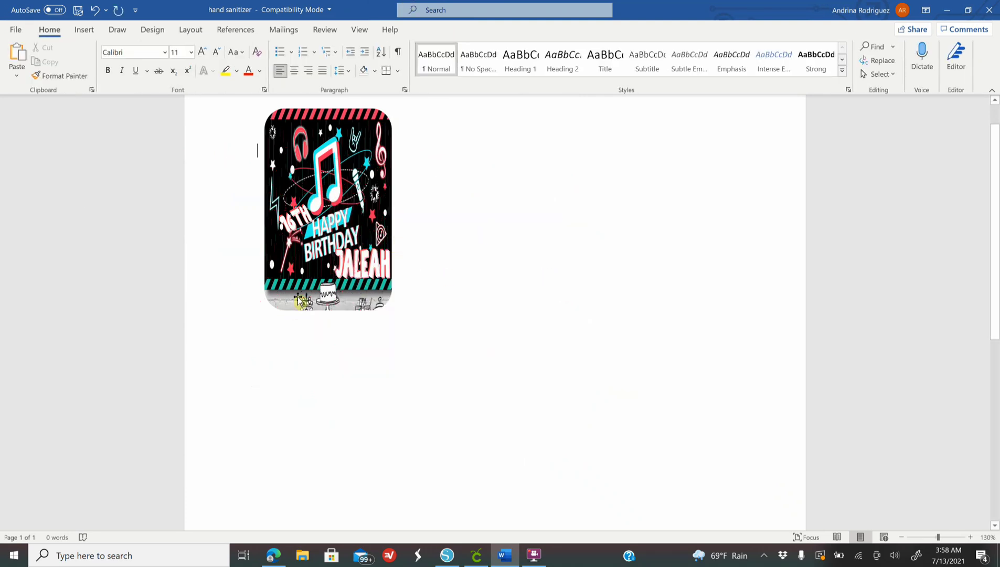
Group the birthday picture with the 16TH WordArt and zoom out to 109%.
double_click(320, 126)
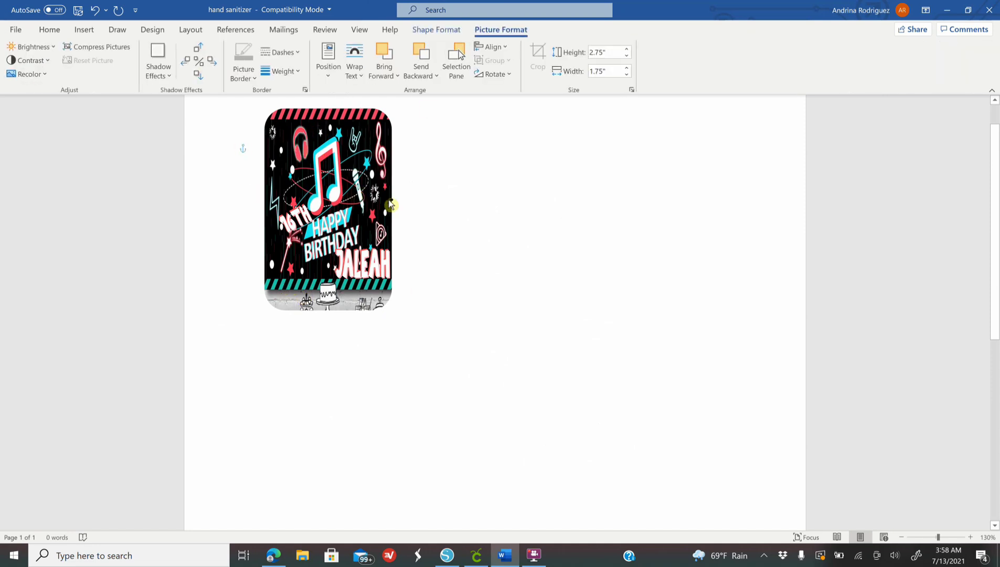
shift+click(292, 223)
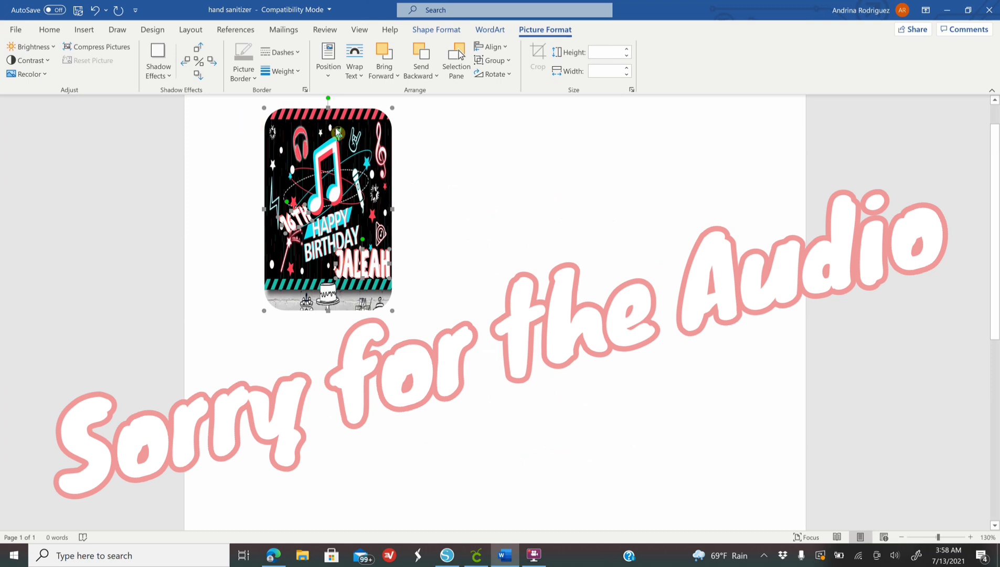
right_click(348, 171)
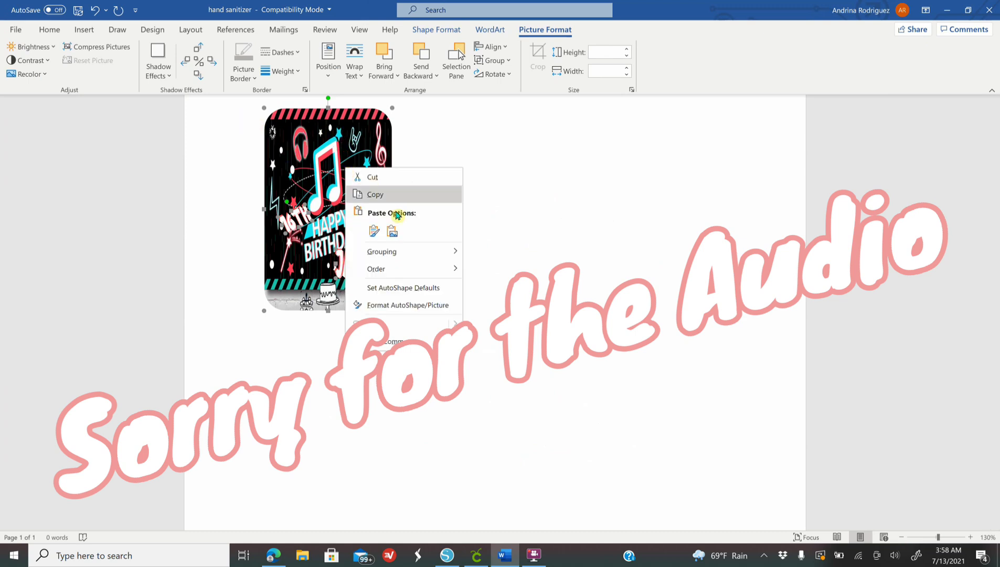
mouse_move(441, 252)
click(473, 254)
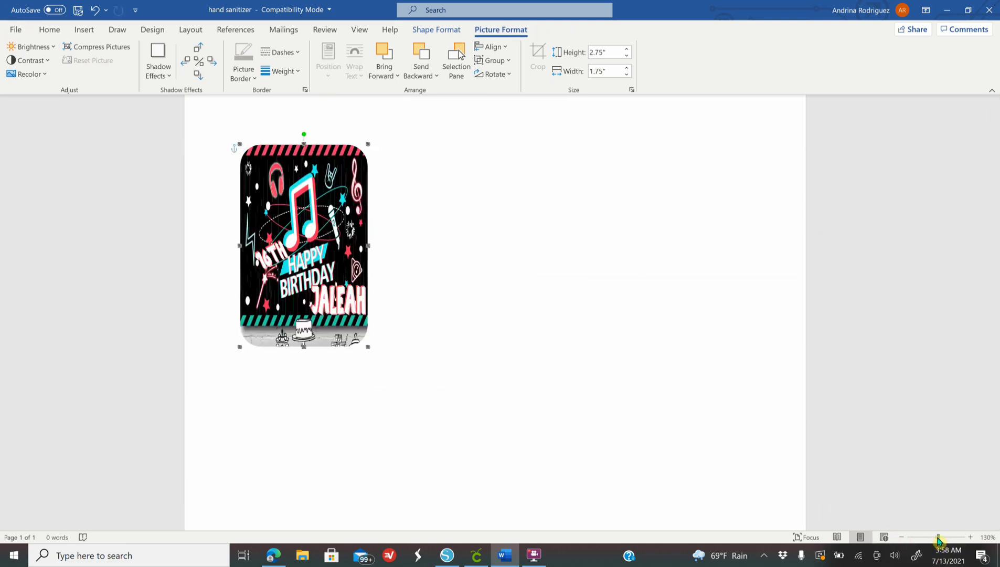
drag(939, 538, 937, 536)
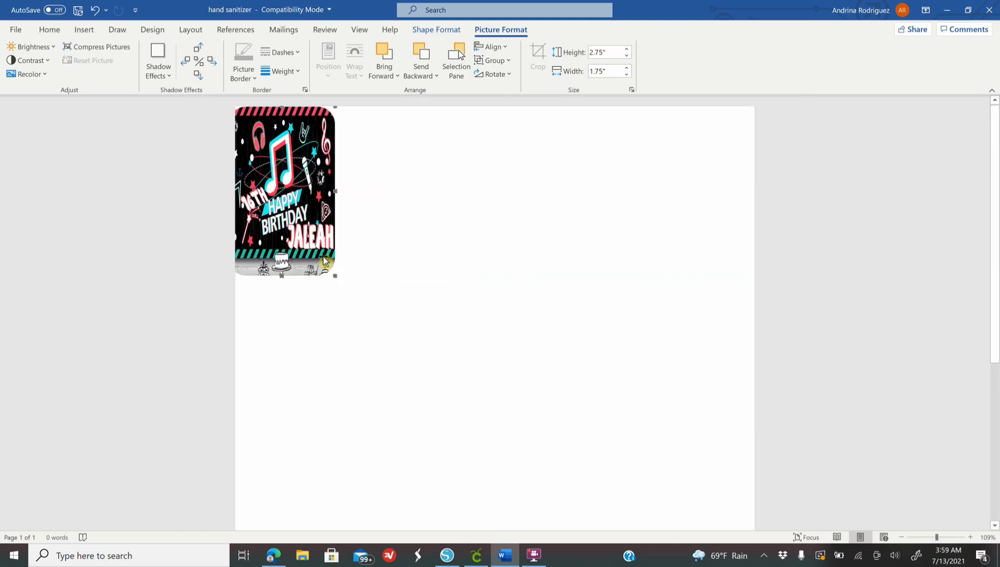
Copy the grouped birthday label and paste copies across the first row.
click(318, 235)
right_click(318, 235)
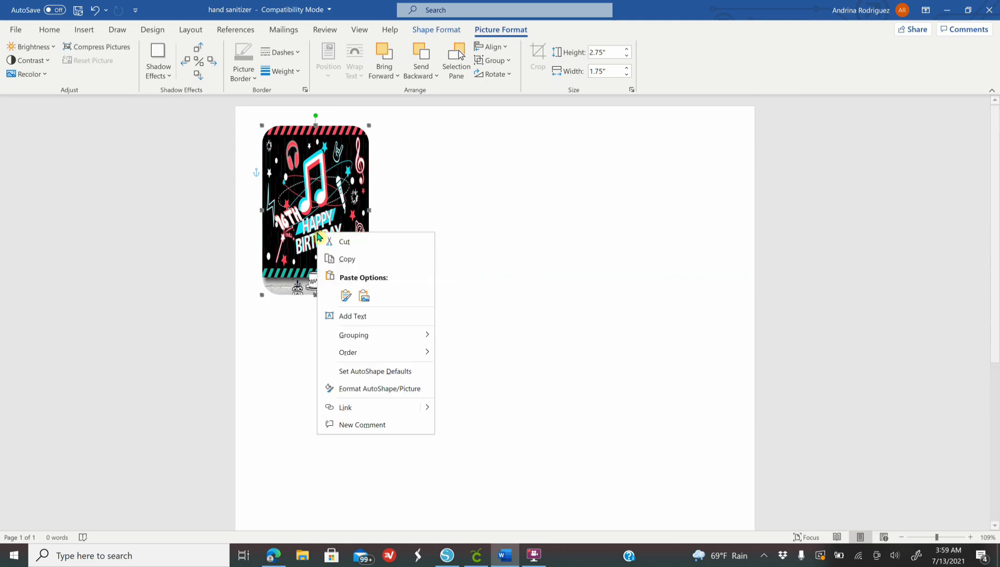
click(336, 258)
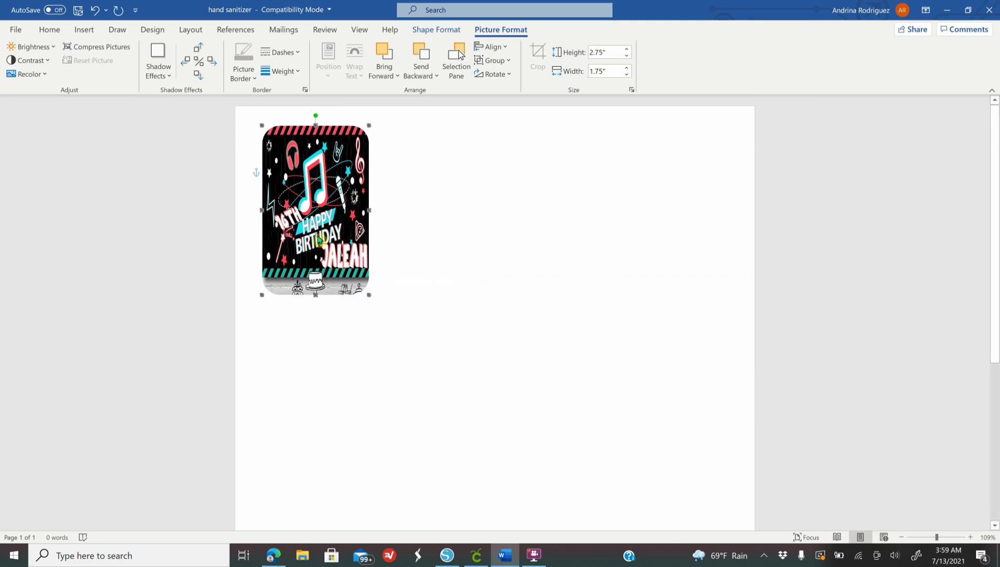
right_click(317, 236)
click(347, 298)
drag(362, 267, 546, 235)
right_click(426, 233)
click(451, 295)
drag(419, 231, 678, 230)
Start a second row of labels and paste copies into its four slots.
click(331, 203)
drag(331, 203, 330, 377)
right_click(324, 161)
click(352, 231)
drag(331, 226, 453, 412)
right_click(452, 412)
click(470, 334)
drag(313, 210, 548, 394)
right_click(548, 393)
click(566, 320)
drag(622, 393, 650, 394)
Paste one more label copy, then undo the extra copy.
right_click(652, 395)
click(679, 202)
right_click(673, 397)
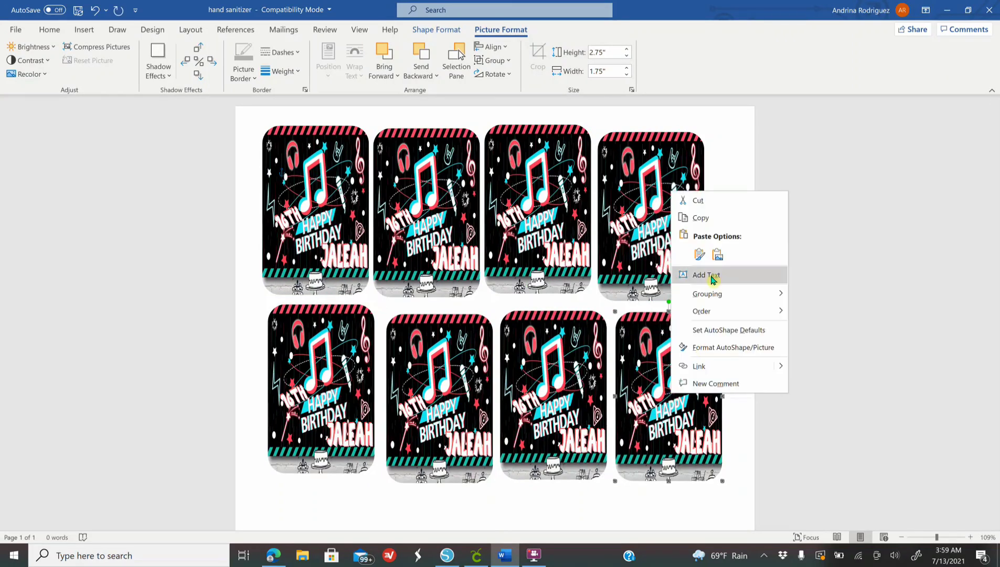
click(699, 254)
scroll(689, 318, down, 2)
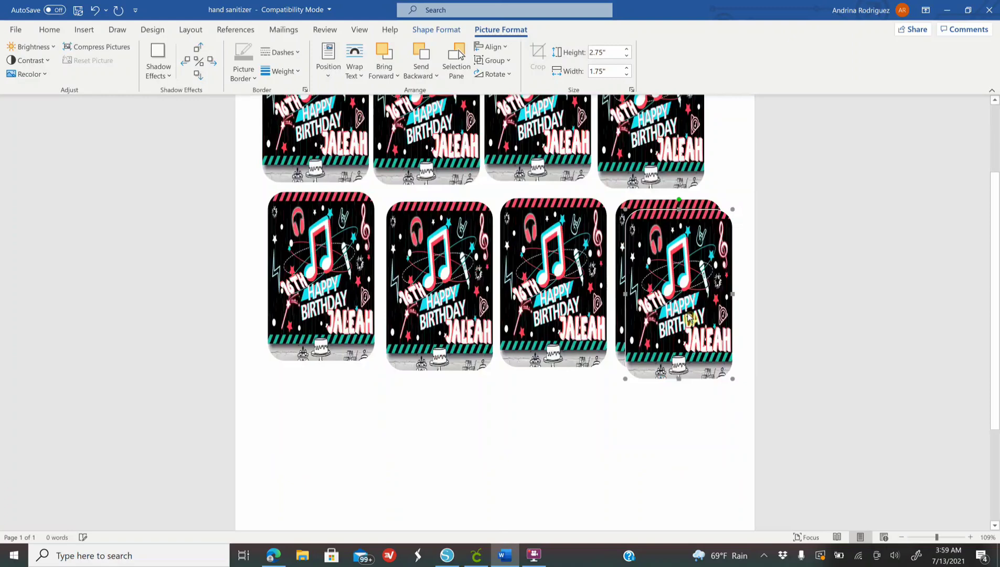
scroll(689, 318, down, 3)
drag(344, 365, 343, 366)
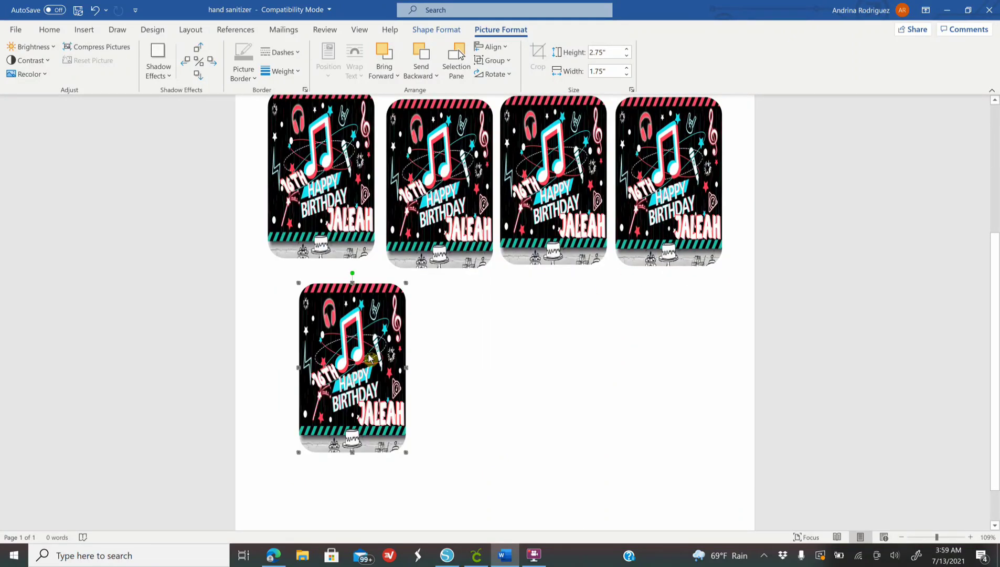
key(ctrl+z)
key(ctrl+z)
Copy the four second-row labels and paste them as a third row below.
click(335, 357)
shift+click(461, 341)
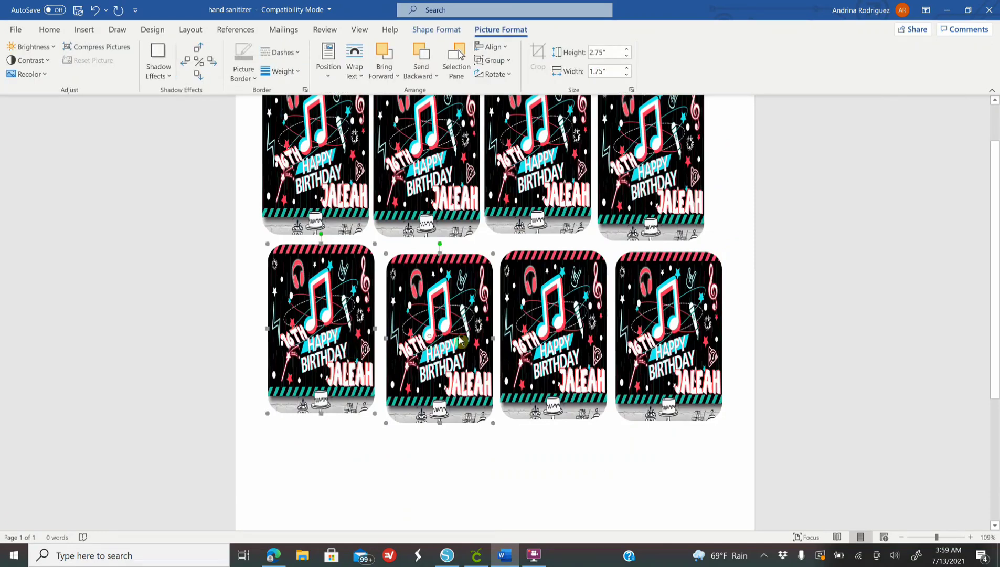
shift+click(540, 334)
shift+click(671, 333)
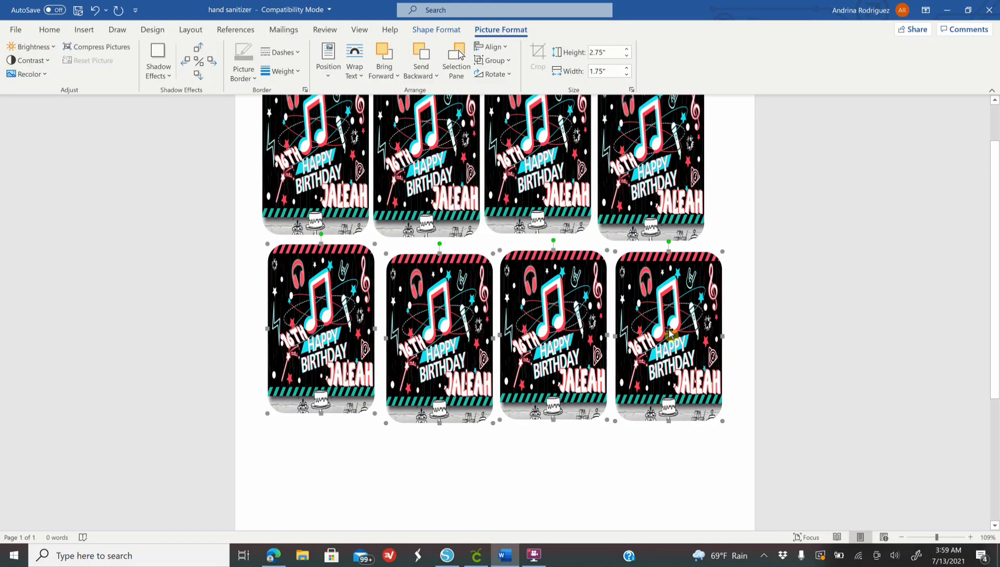
right_click(670, 332)
click(714, 357)
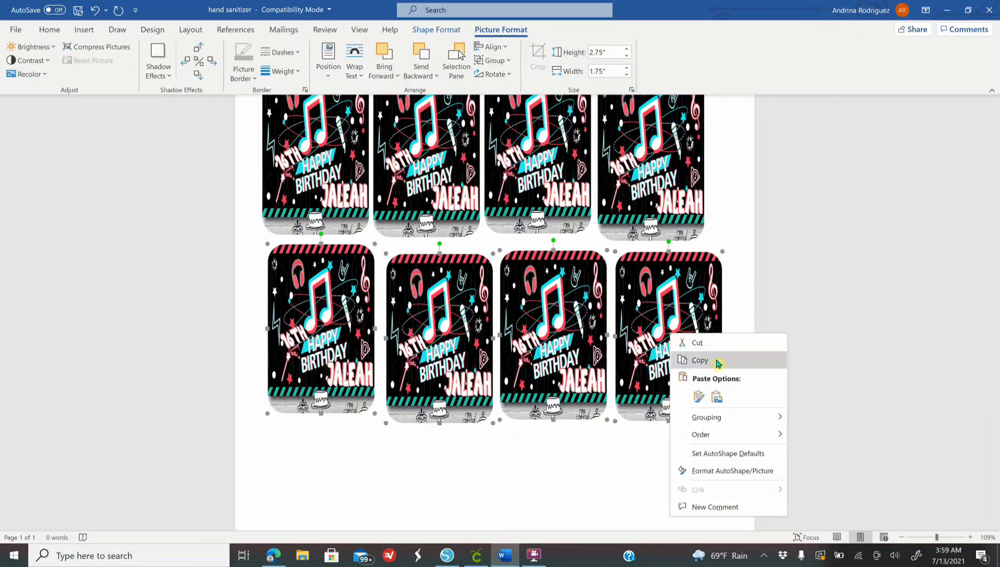
click(698, 396)
drag(680, 430, 676, 458)
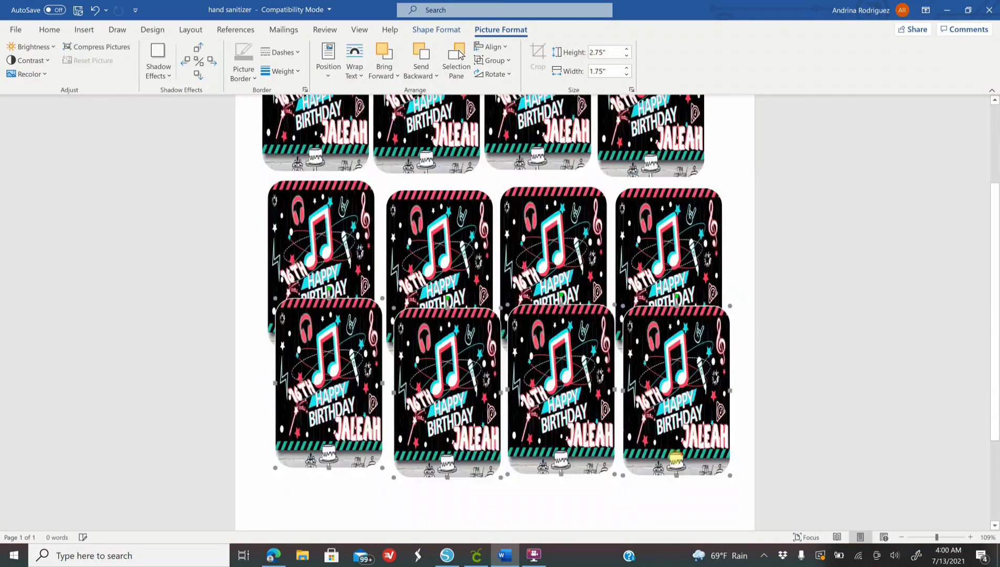
scroll(676, 458, down, 2)
drag(670, 340, 656, 372)
scroll(653, 391, down, 2)
scroll(657, 373, down, 1)
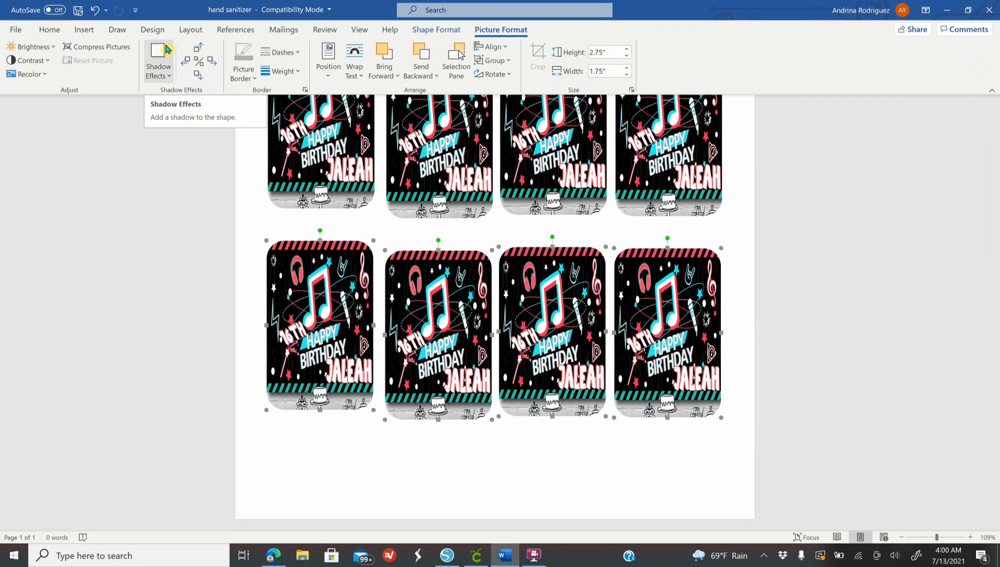
Check the Save As file-format list, then preview the twelve-label page on the Print screen.
click(16, 30)
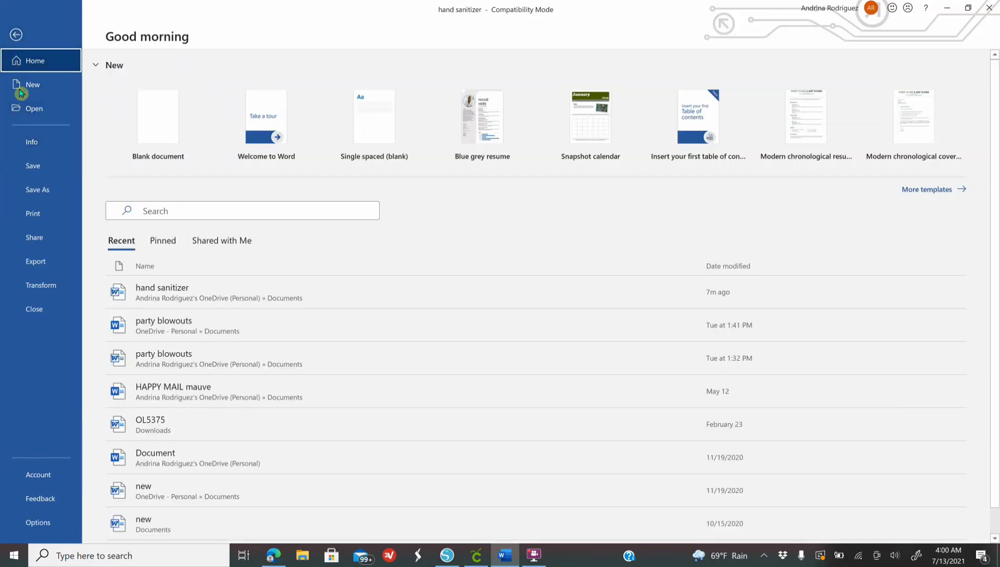
click(44, 195)
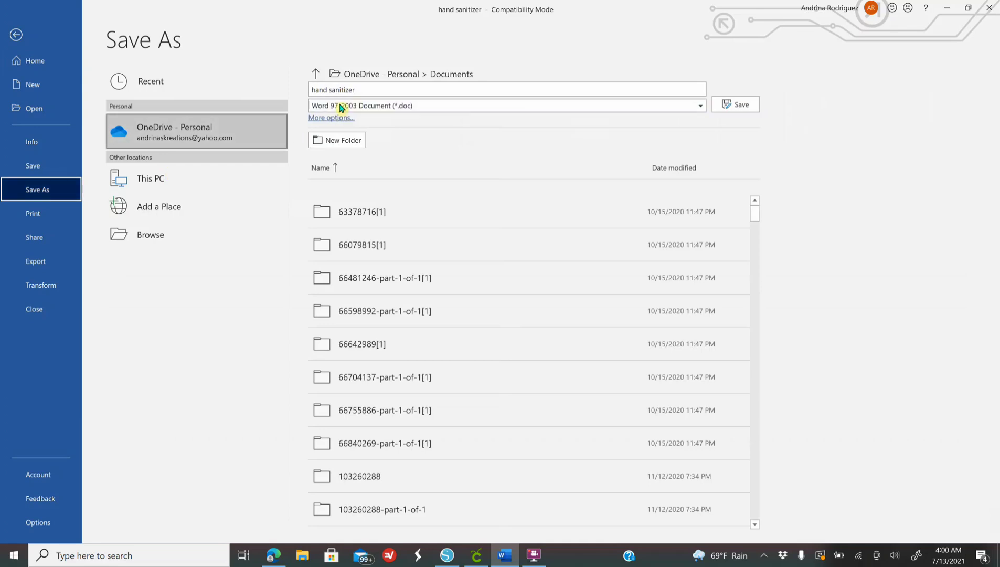
click(405, 110)
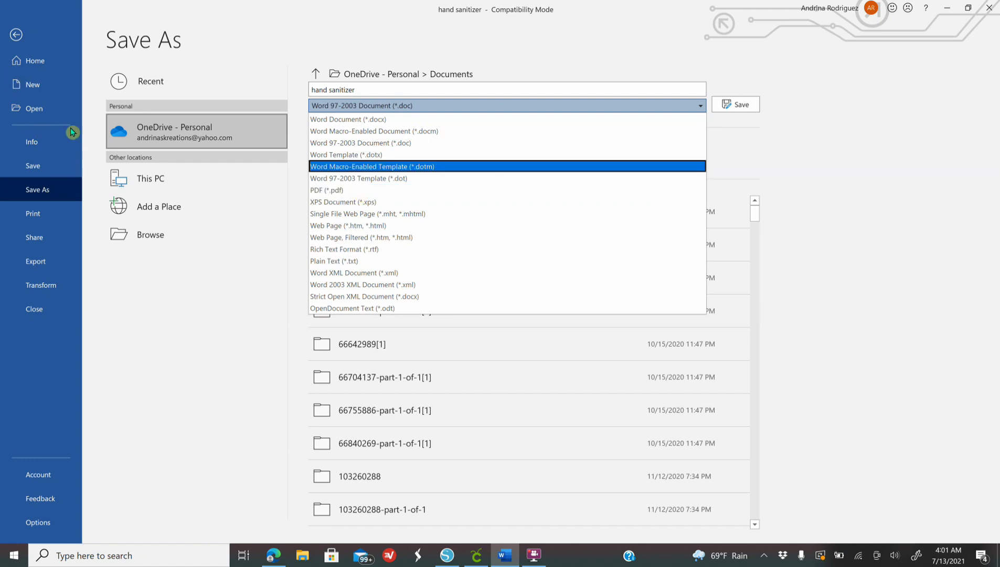
click(39, 212)
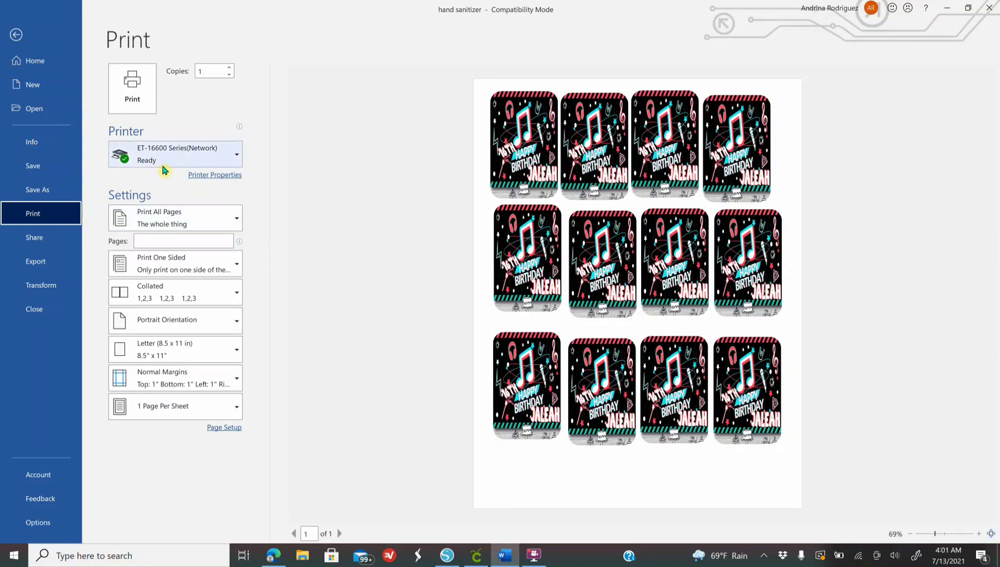
Set the ET-16600 printer to Paper Tray source and Presentation Paper Matte paper type.
click(212, 178)
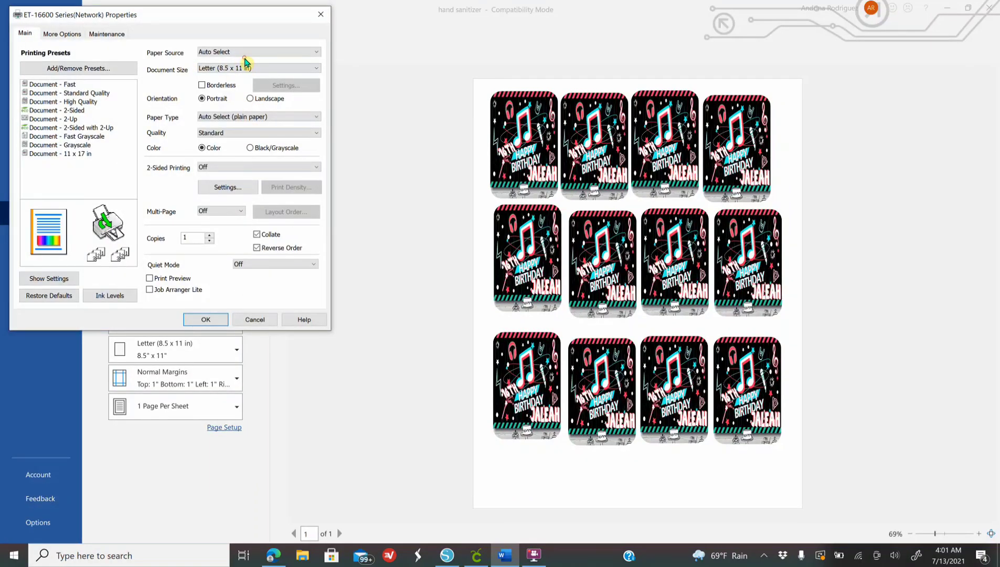
click(226, 53)
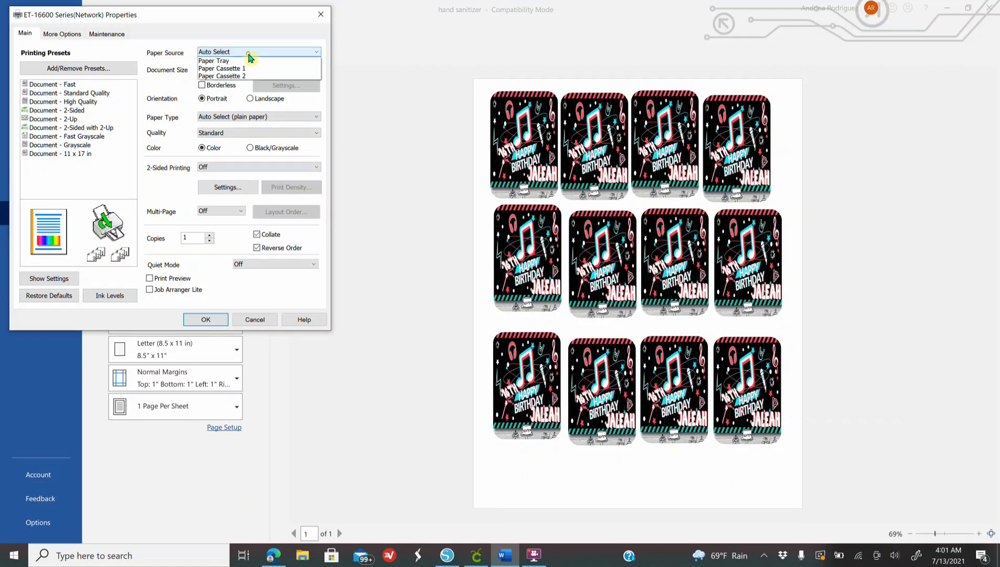
click(235, 66)
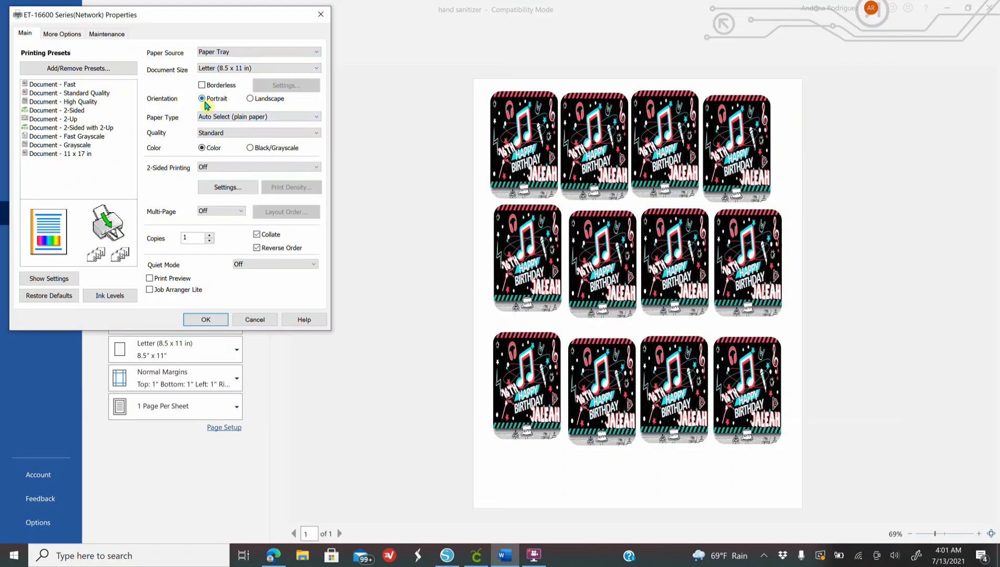
click(239, 118)
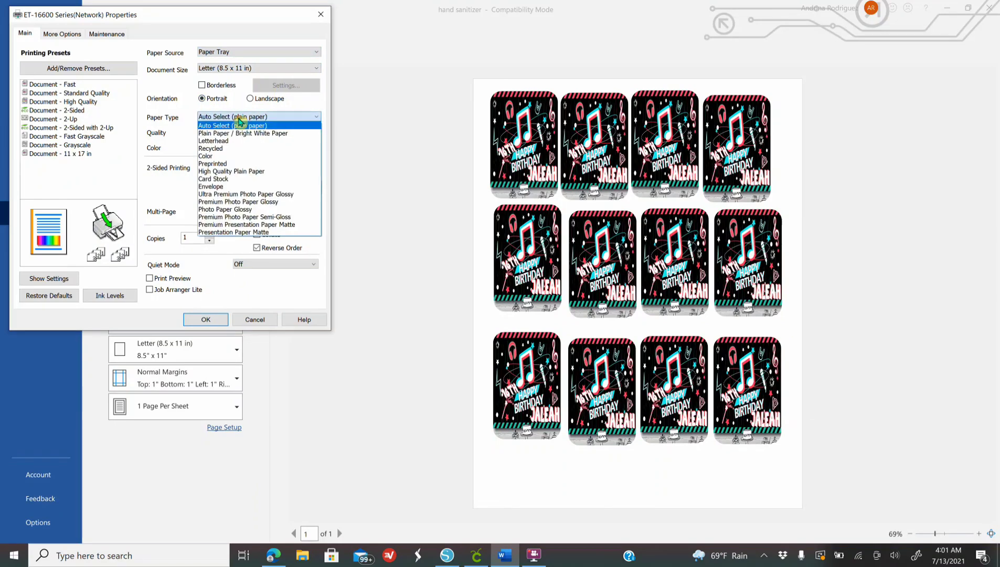
click(236, 232)
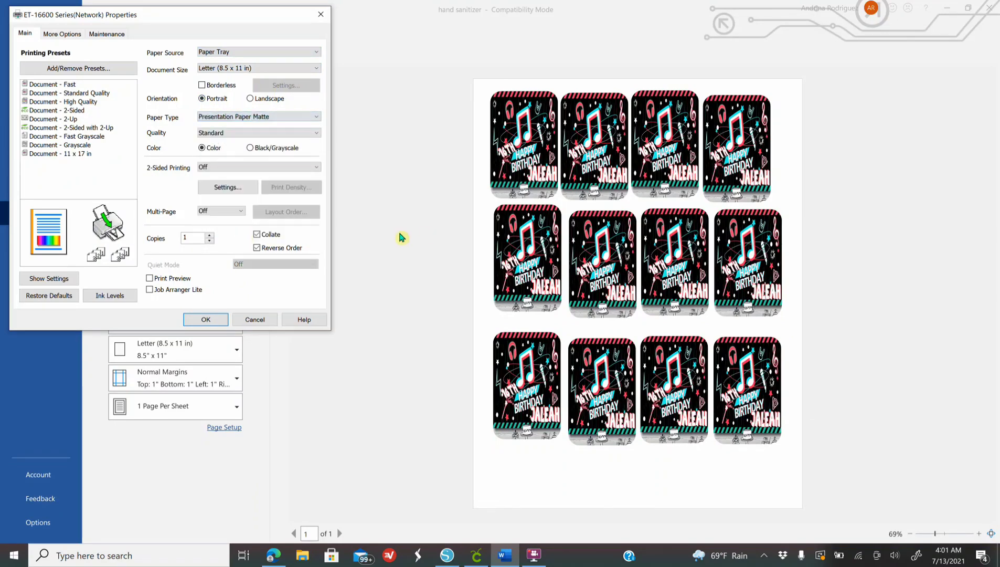